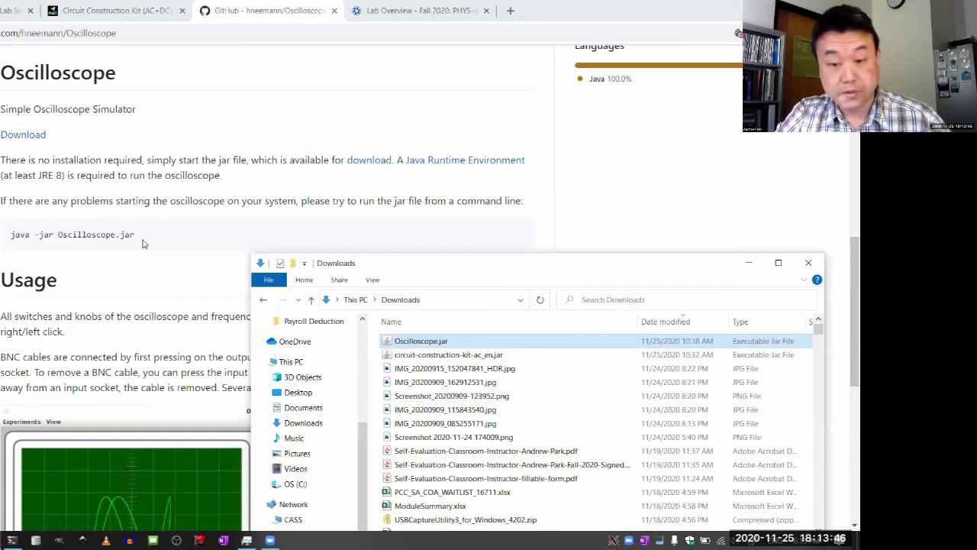
Step: Launch Oscilloscope.jar from the Downloads folder and move the file window out of the way of the simulator
double_click(402, 342)
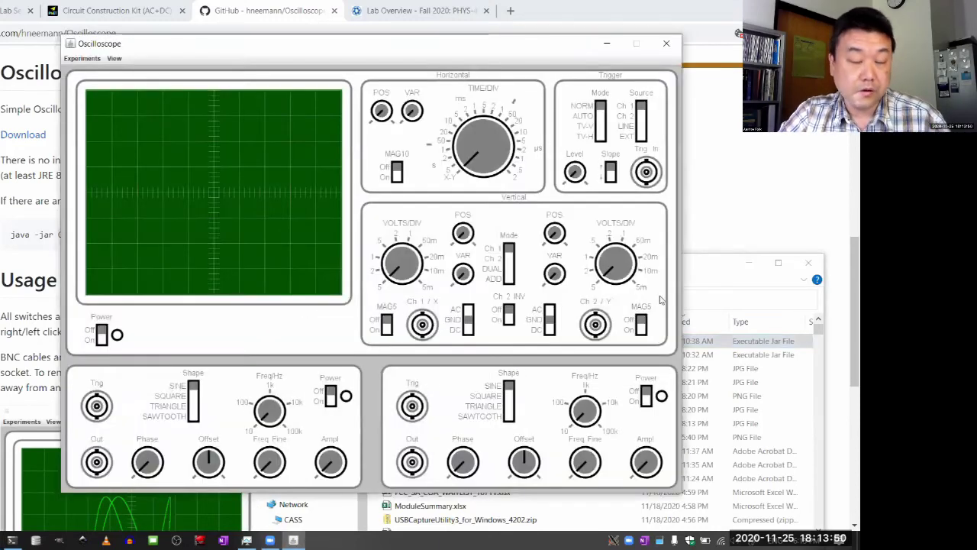
click(752, 265)
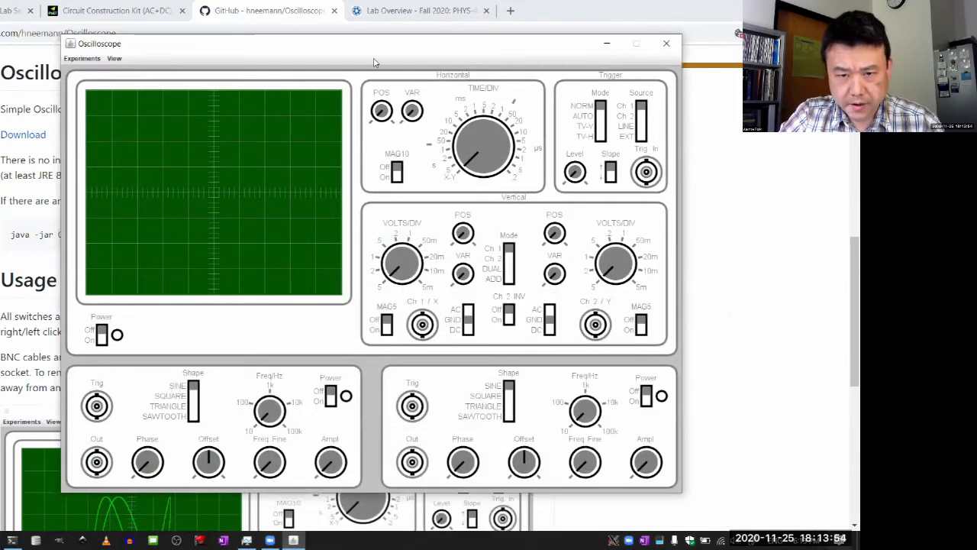
drag(373, 51, 355, 45)
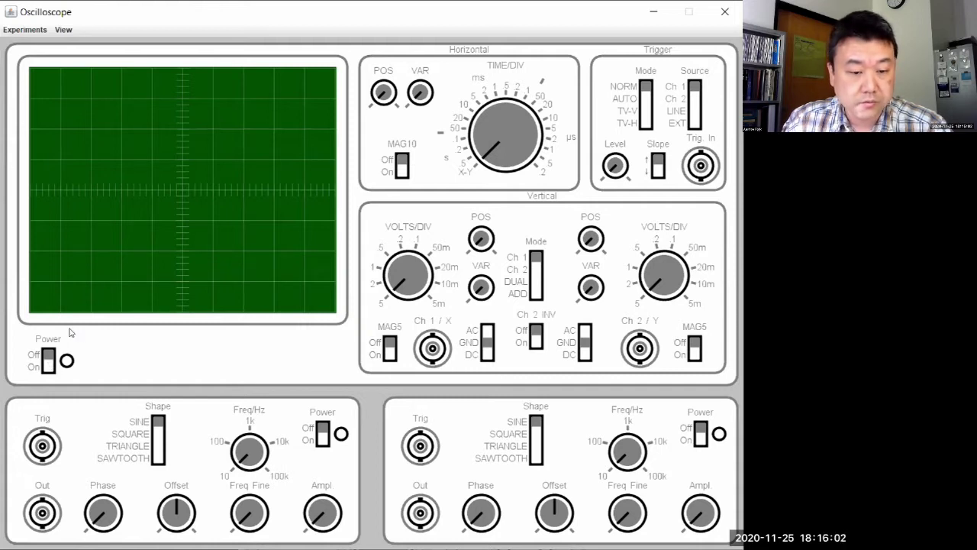
Step: Power on the oscilloscope and the first function generator, and cable the generator's output to the Ch 1 input
click(47, 362)
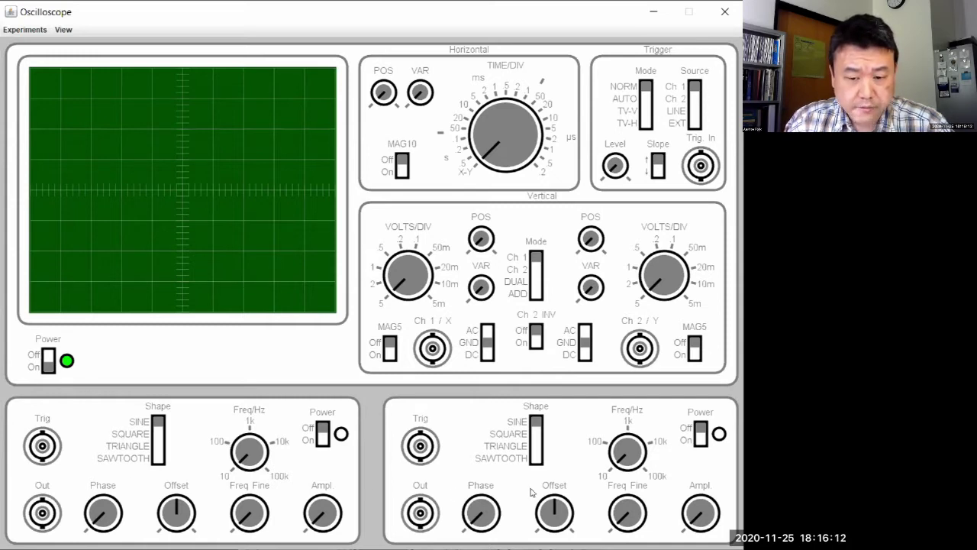
click(324, 432)
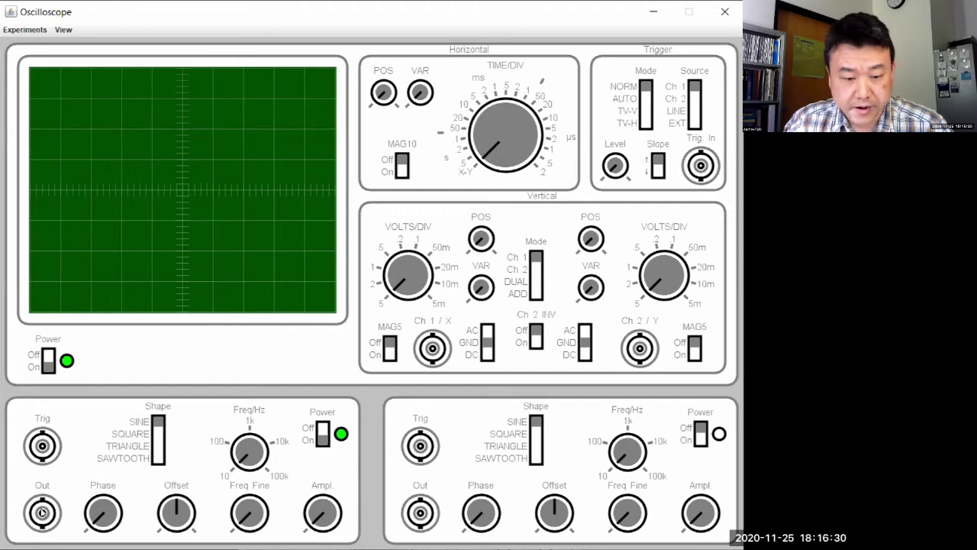
drag(35, 517, 424, 356)
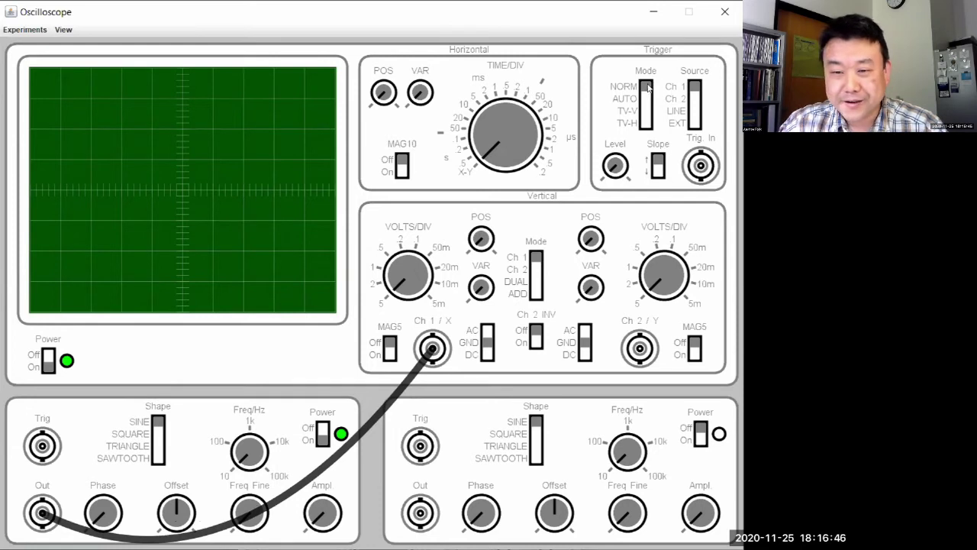
Step: Set the trigger mode to AUTO
click(645, 107)
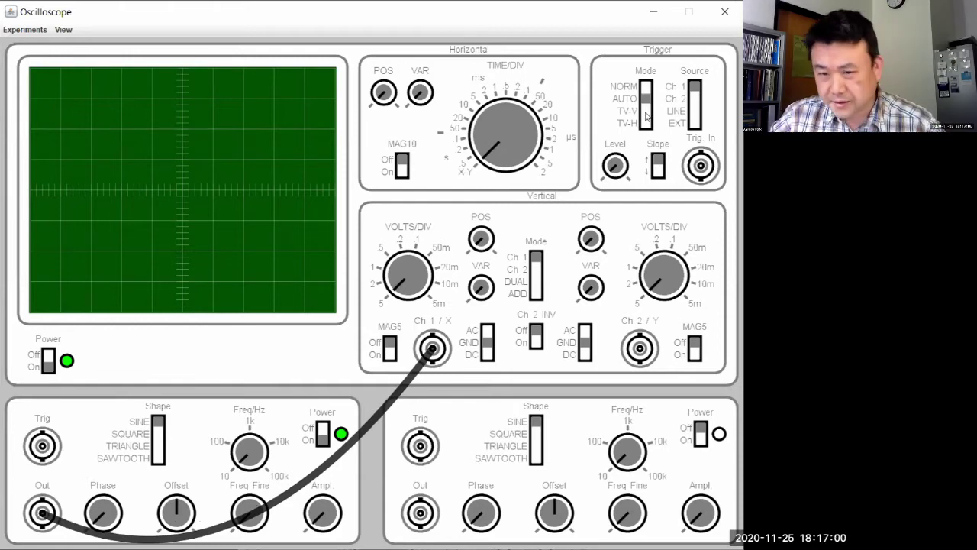
click(648, 119)
click(648, 123)
click(647, 114)
click(647, 114)
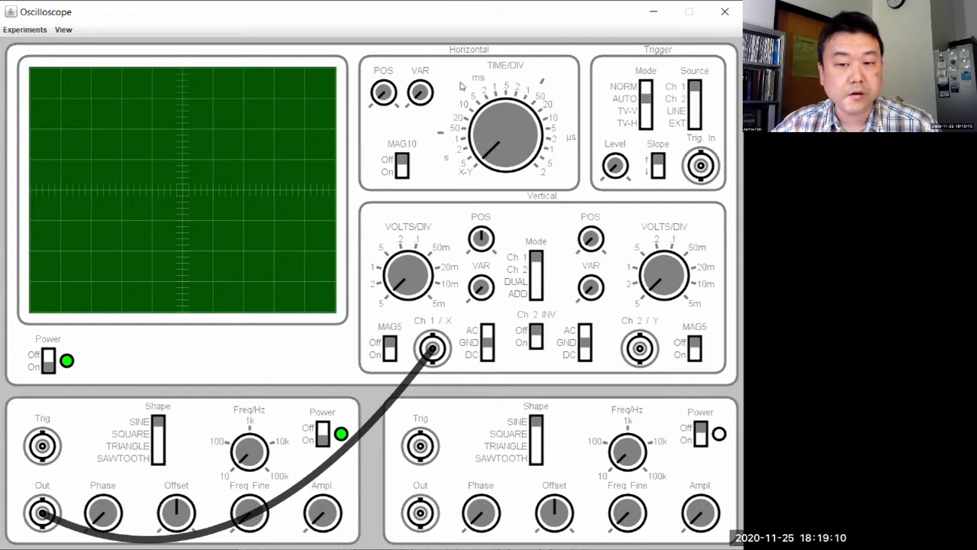
Step: Set the horizontal time base to 1 ms per division
click(510, 137)
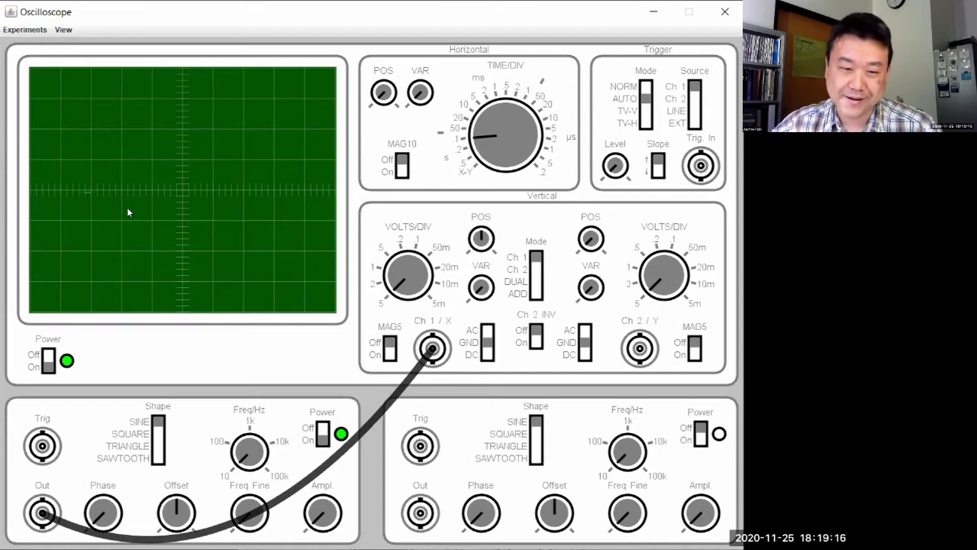
click(515, 132)
click(517, 132)
click(517, 132)
click(518, 131)
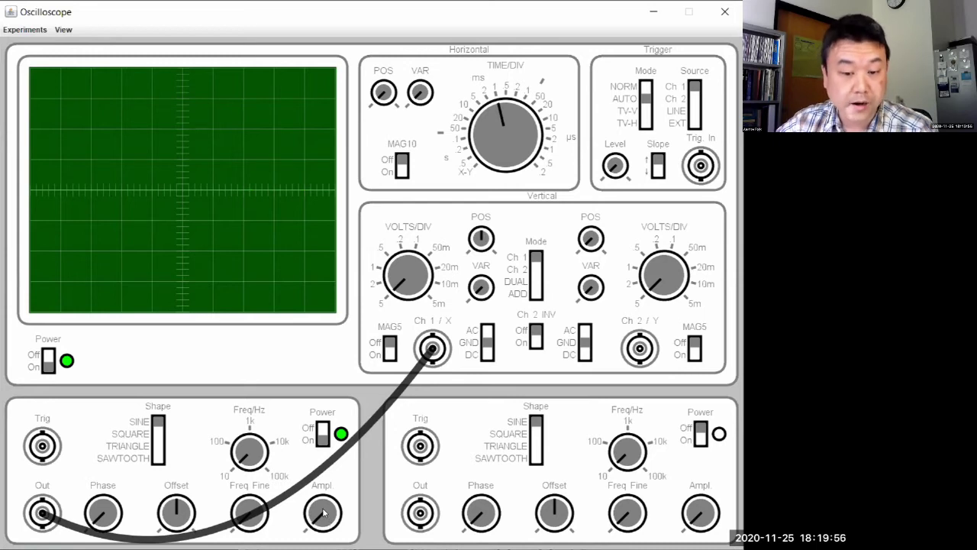
Step: Raise the first generator's amplitude to mid-range and set the Ch 1 input coupling to DC
scroll(323, 513, up, 3)
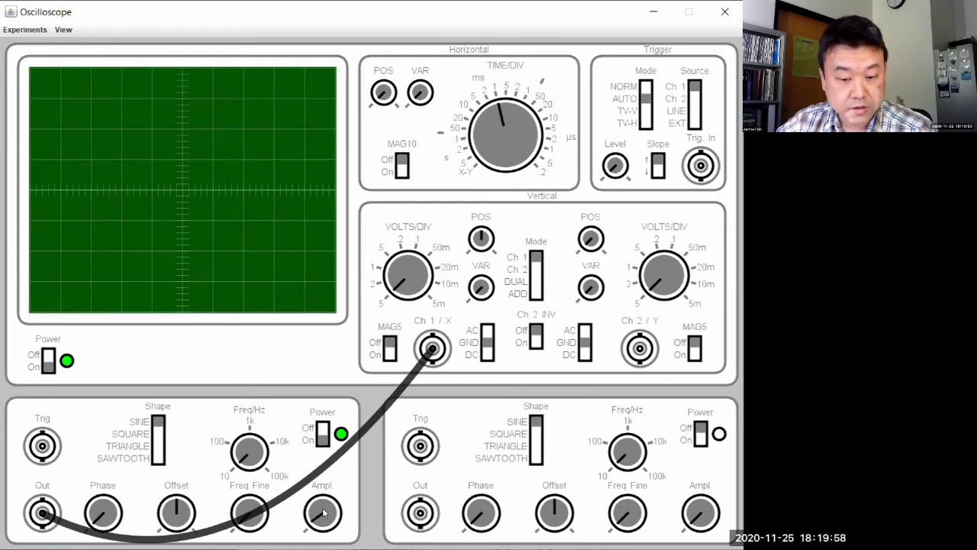
scroll(323, 513, up, 2)
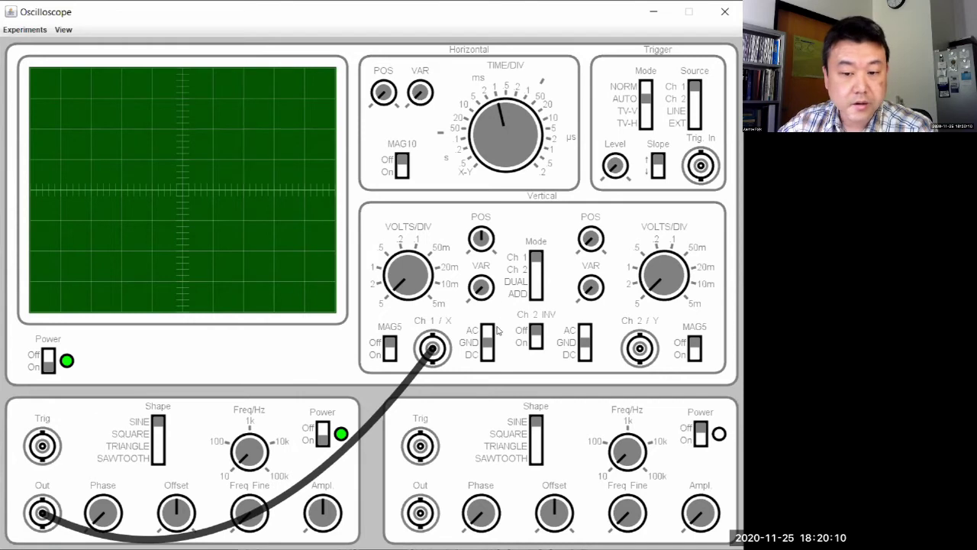
click(487, 347)
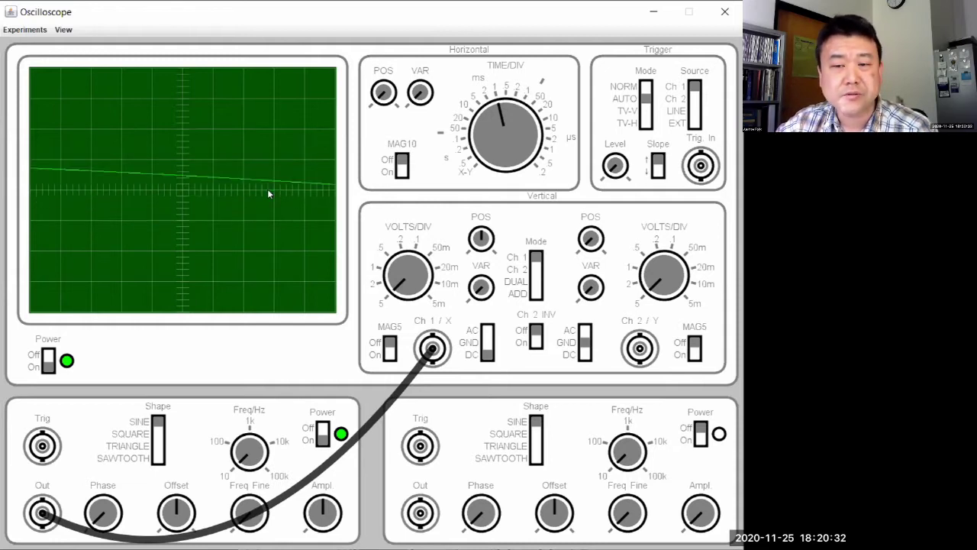
Step: Set the trigger mode to NORM and the trigger level to its midpoint
click(648, 102)
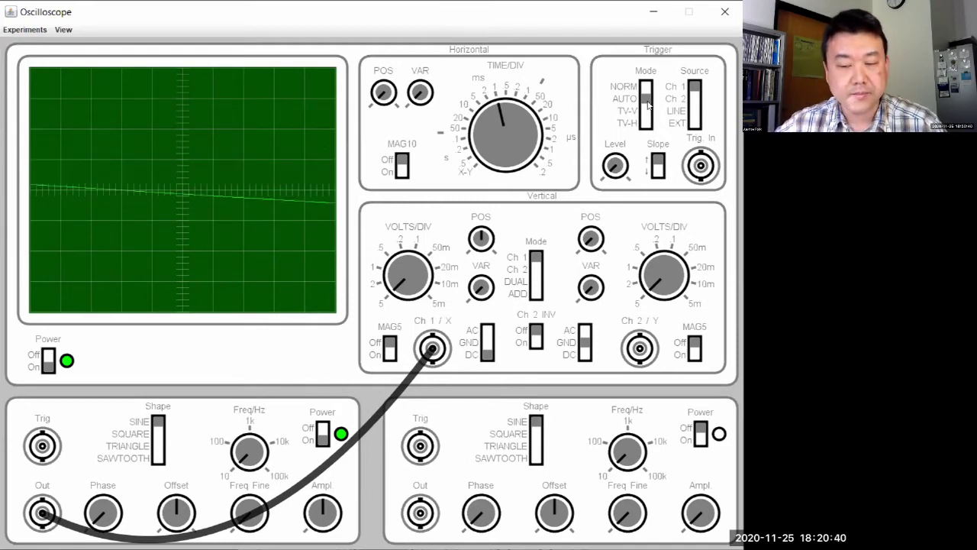
click(648, 103)
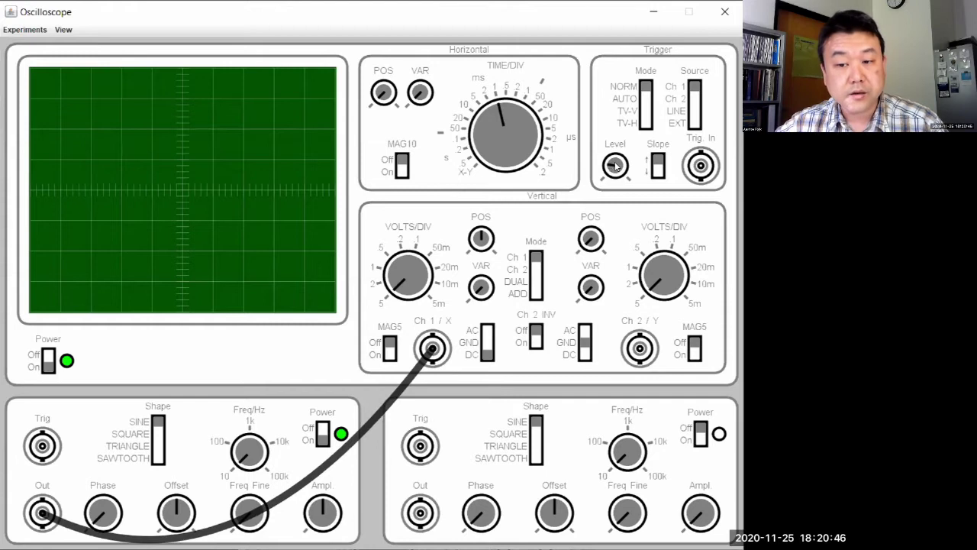
click(615, 165)
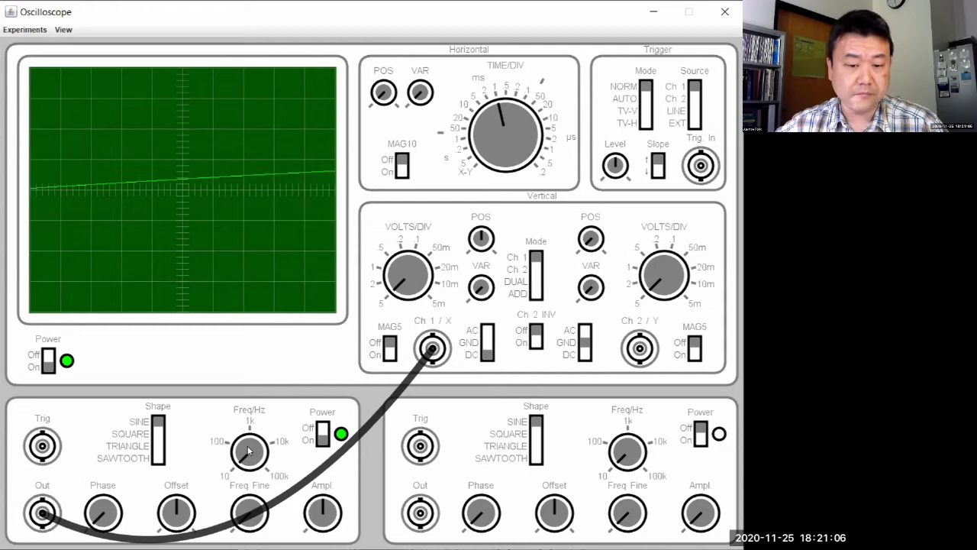
Step: Set the generator's frequency to 1 kHz and the Ch 1 input coupling to AC
drag(248, 450, 253, 438)
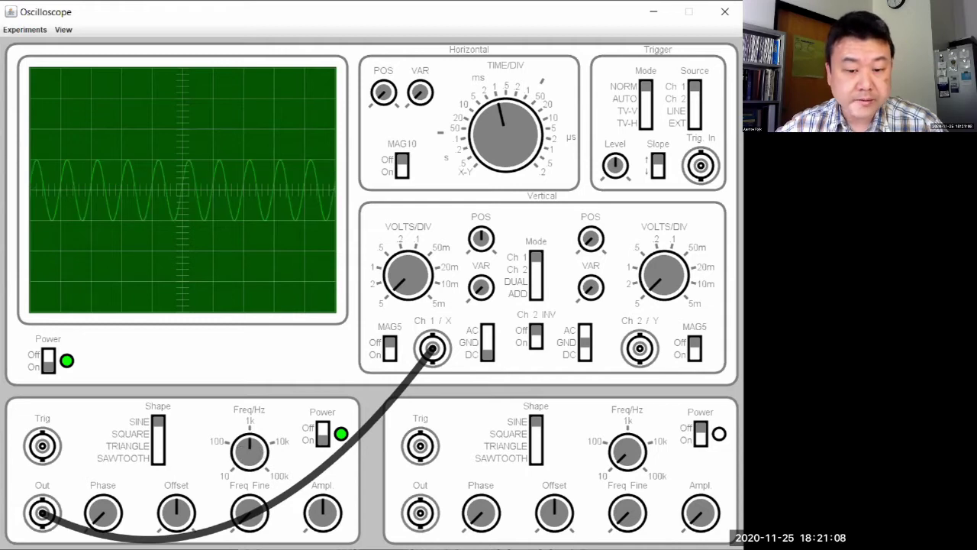
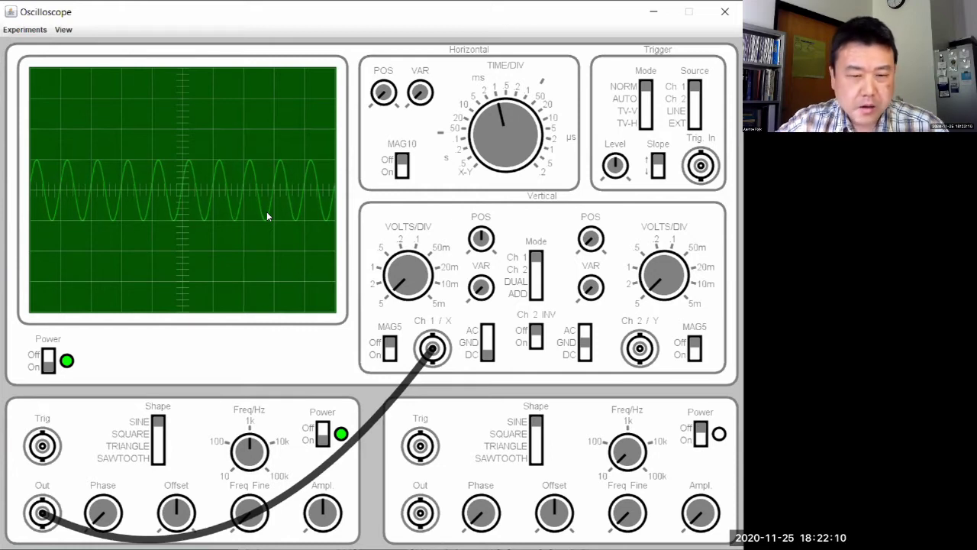
click(488, 342)
click(488, 356)
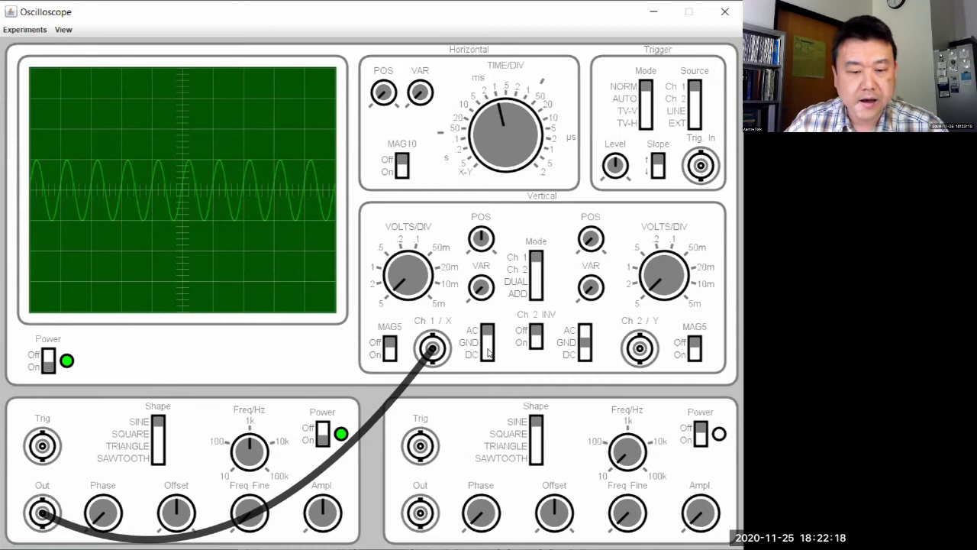
Step: Switch the generator to a 100 Hz square wave and set the time base to 2 ms per division
click(158, 434)
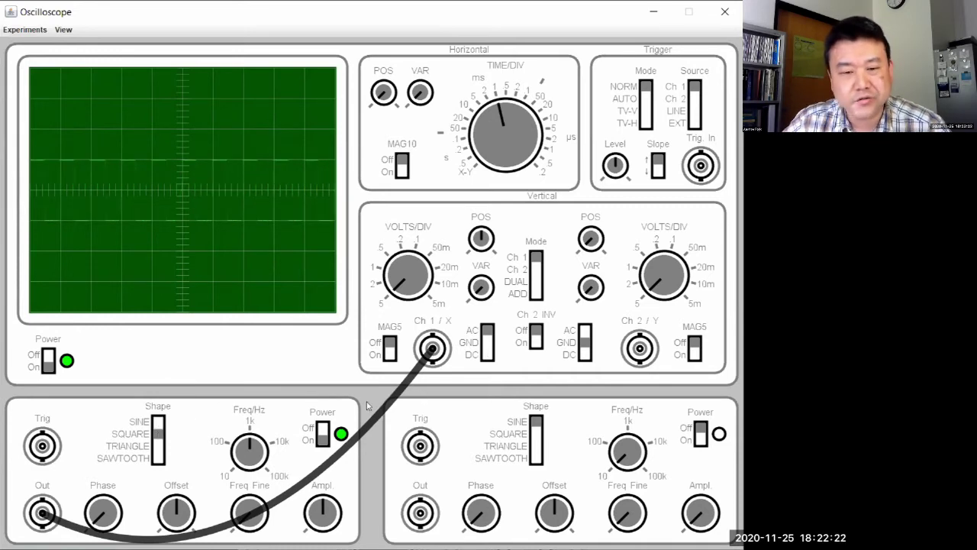
scroll(247, 457, up, 3)
scroll(246, 457, down, 4)
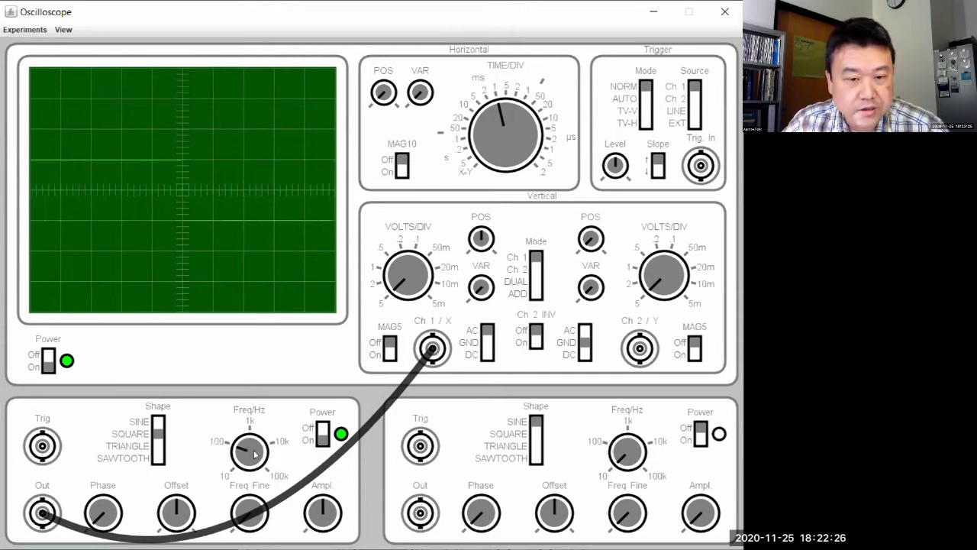
scroll(496, 151, down, 1)
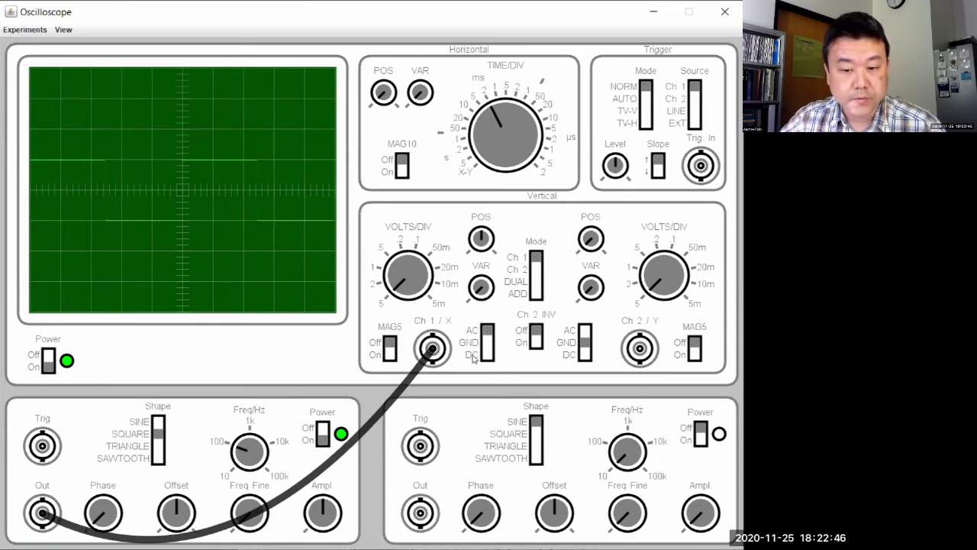
Step: Set the Ch 1 input coupling back to DC
click(488, 335)
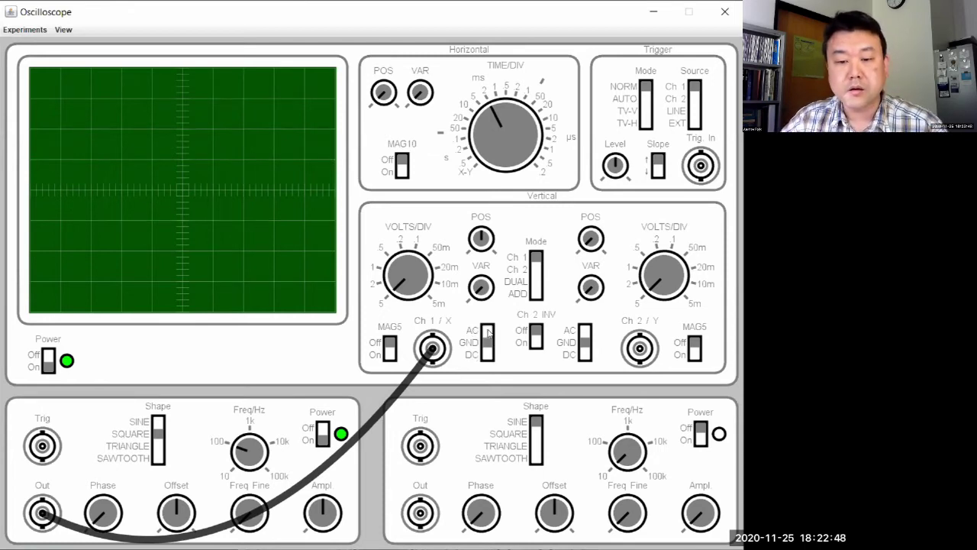
drag(489, 333, 491, 356)
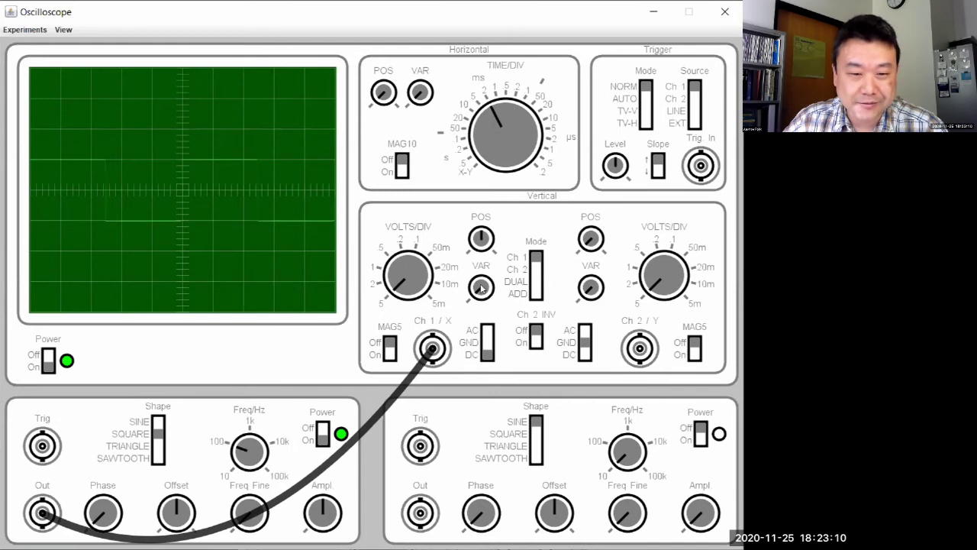
Step: Vary the Ch 1 vertical scale with its variable gain and return it to its original setting
scroll(481, 287, up, 5)
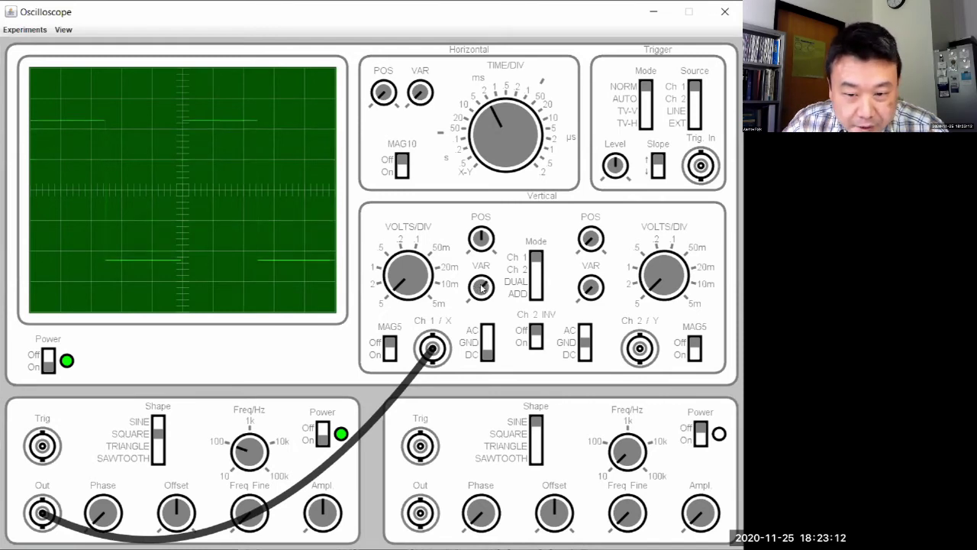
scroll(481, 287, down, 5)
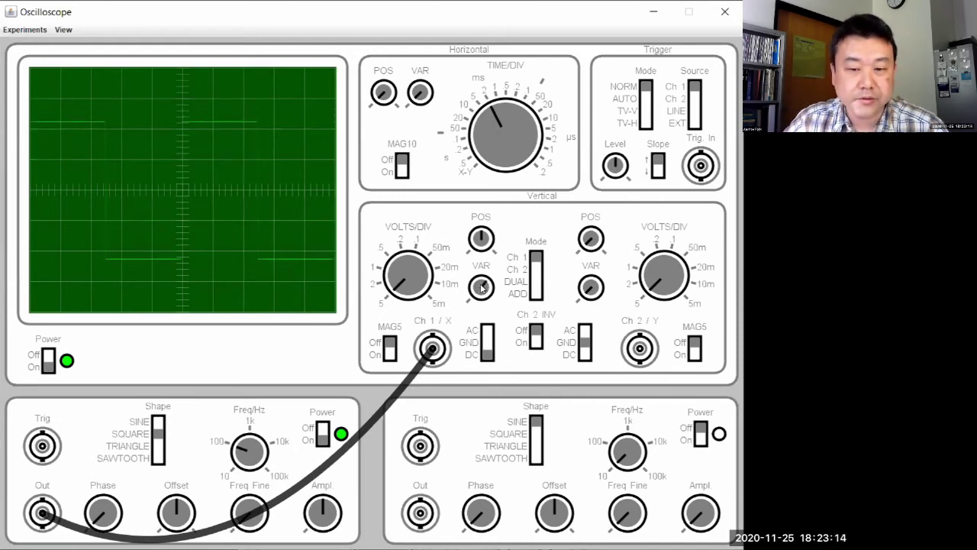
scroll(480, 287, down, 1)
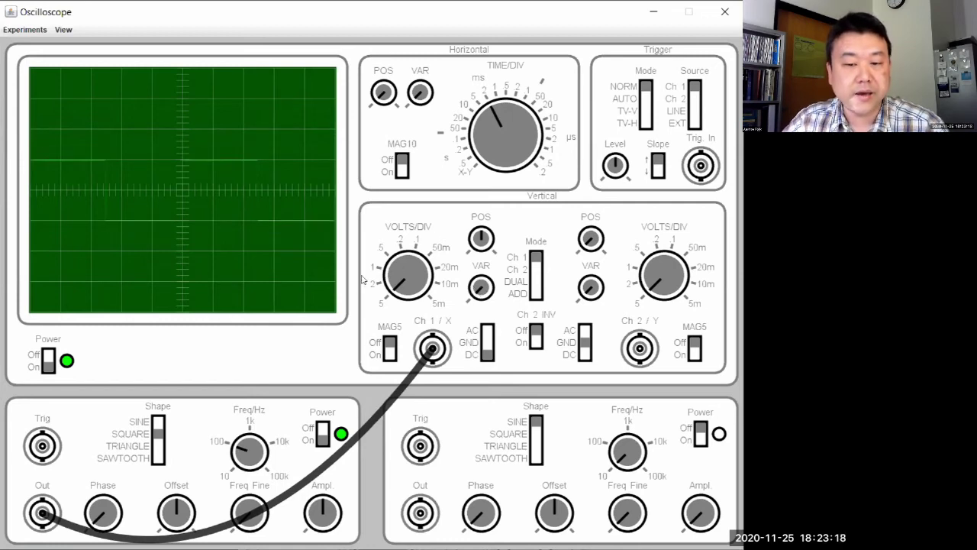
scroll(483, 287, up, 2)
scroll(483, 287, up, 1)
scroll(481, 289, down, 3)
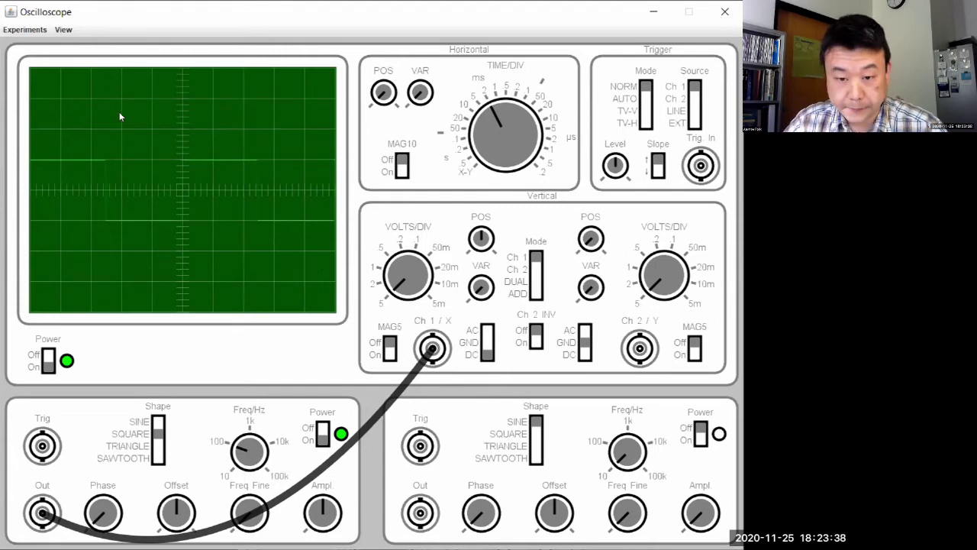
Step: Load the Diode experiment
click(26, 31)
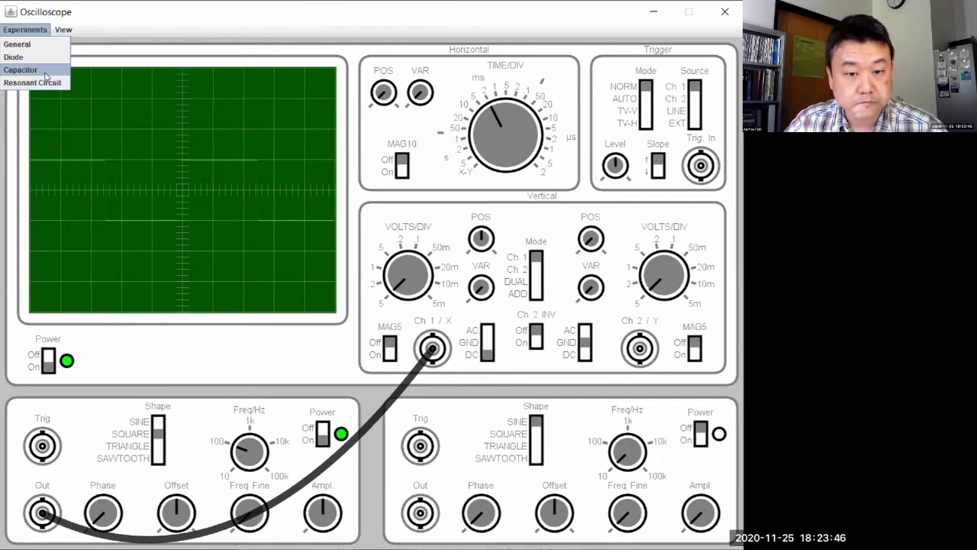
click(153, 17)
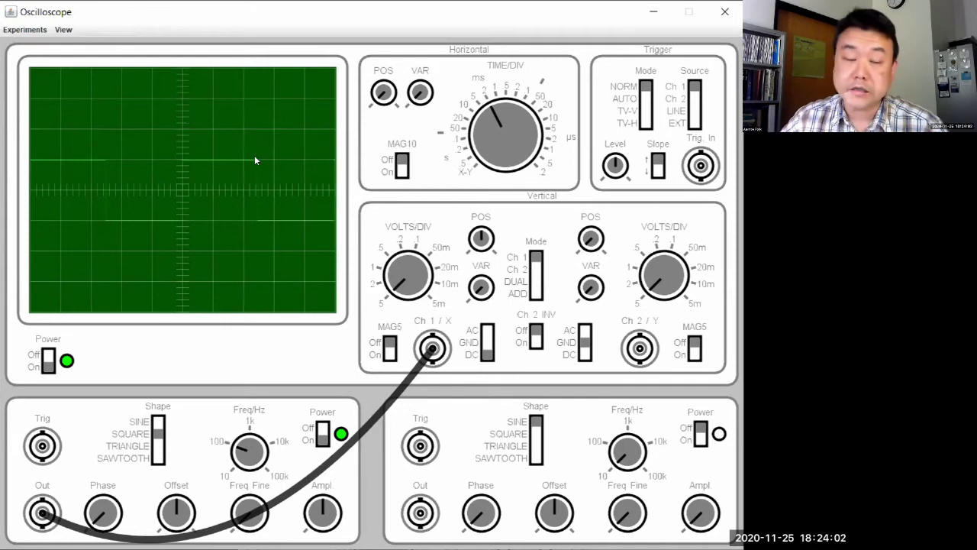
click(25, 29)
click(31, 56)
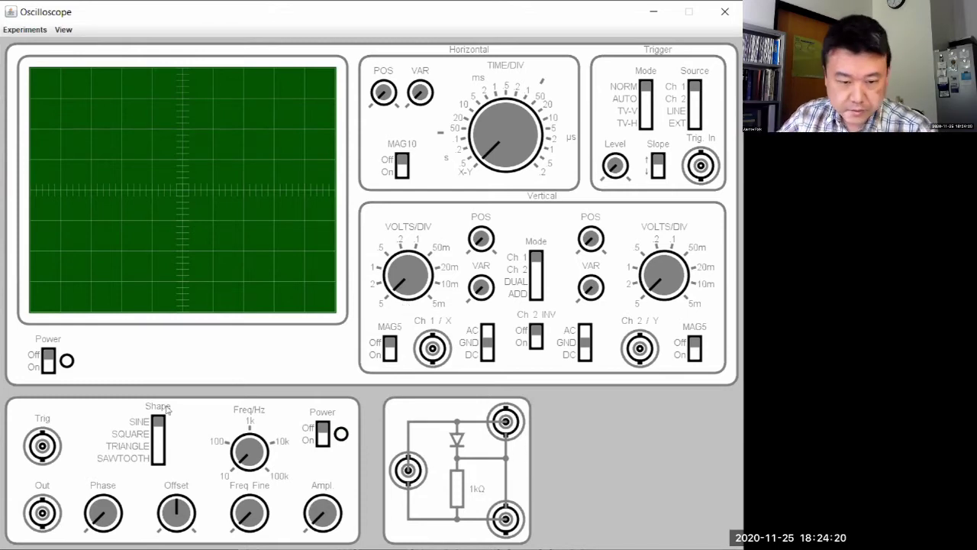
Step: Power on the scope and generator of the diode experiment and cable the generator's output to Ch 1
click(48, 364)
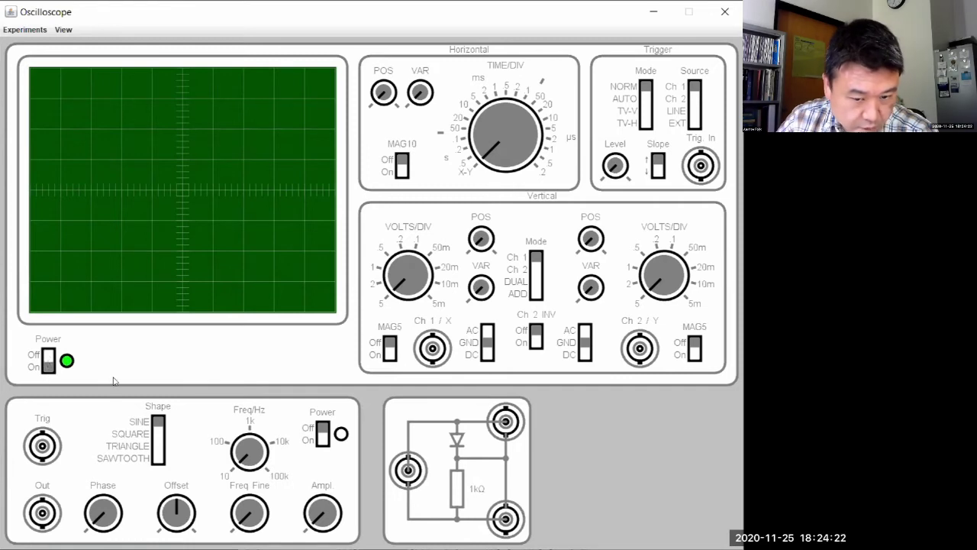
click(321, 434)
drag(42, 513, 432, 348)
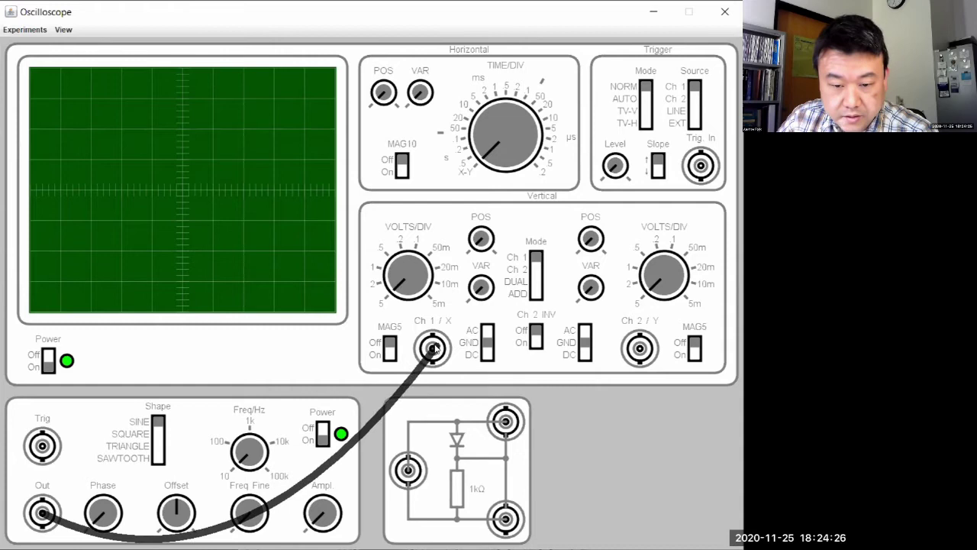
Step: Set the generator to 1 kHz with mid-range amplitude and the trigger level to its midpoint
drag(241, 455, 251, 433)
drag(334, 522, 324, 513)
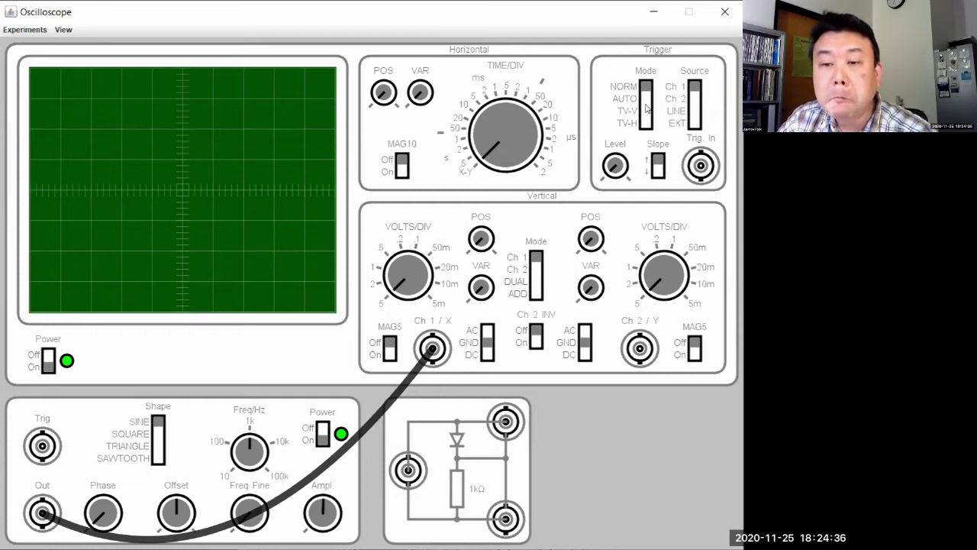
drag(608, 164, 616, 164)
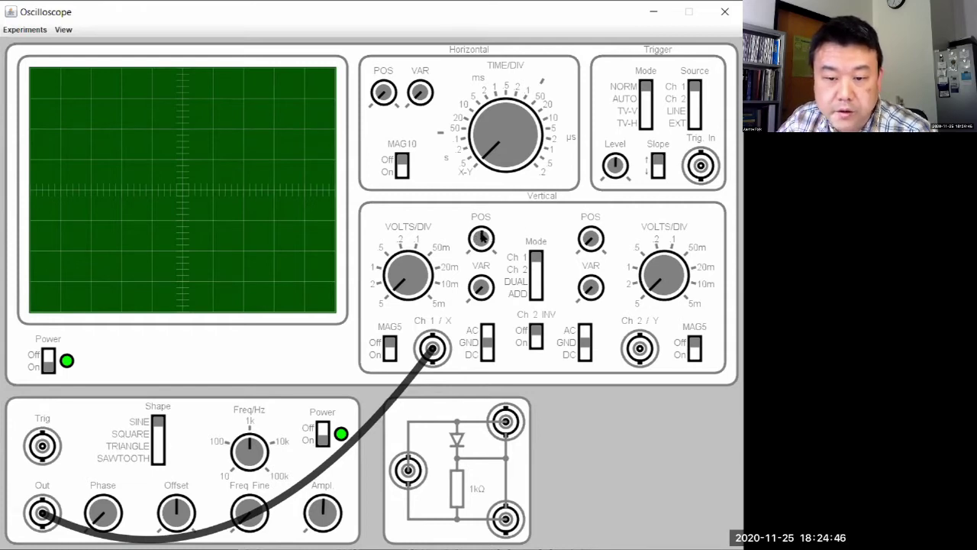
Step: Set the Ch 1 vertical scale to 2 V/div and the time base to 1 ms/div
drag(399, 285, 412, 269)
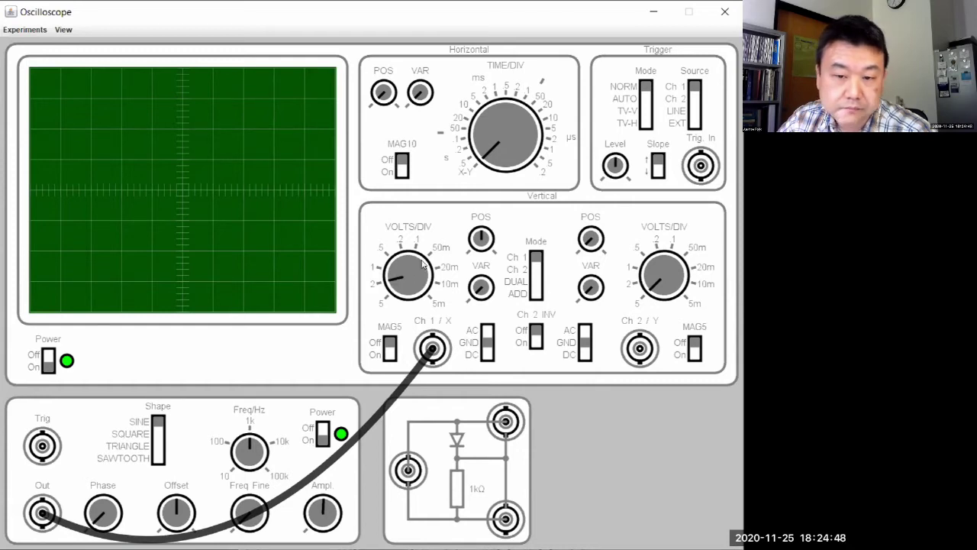
drag(462, 167, 507, 142)
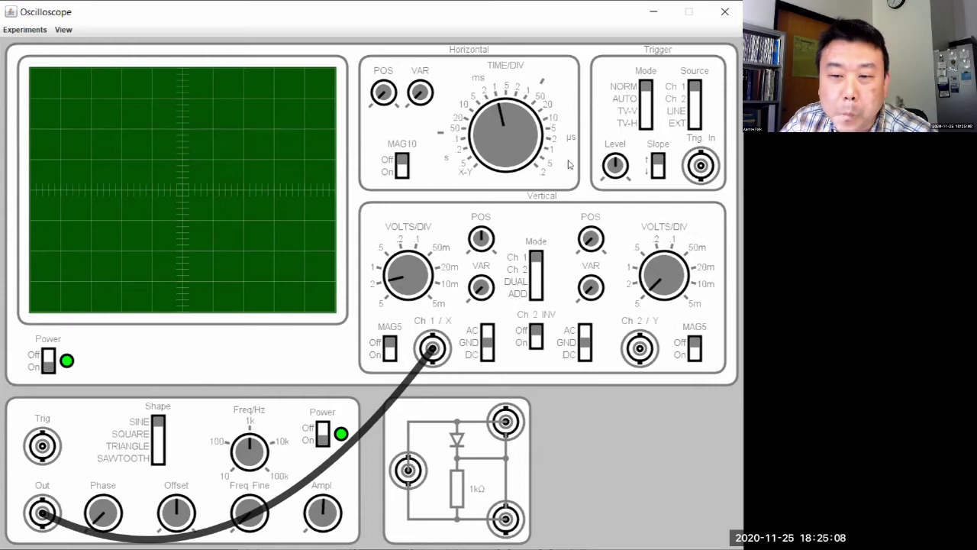
Step: View the grounded Ch 1 trace in AUTO trigger mode, switch Ch 1 to DC coupling, and return the trigger to NORM
click(648, 97)
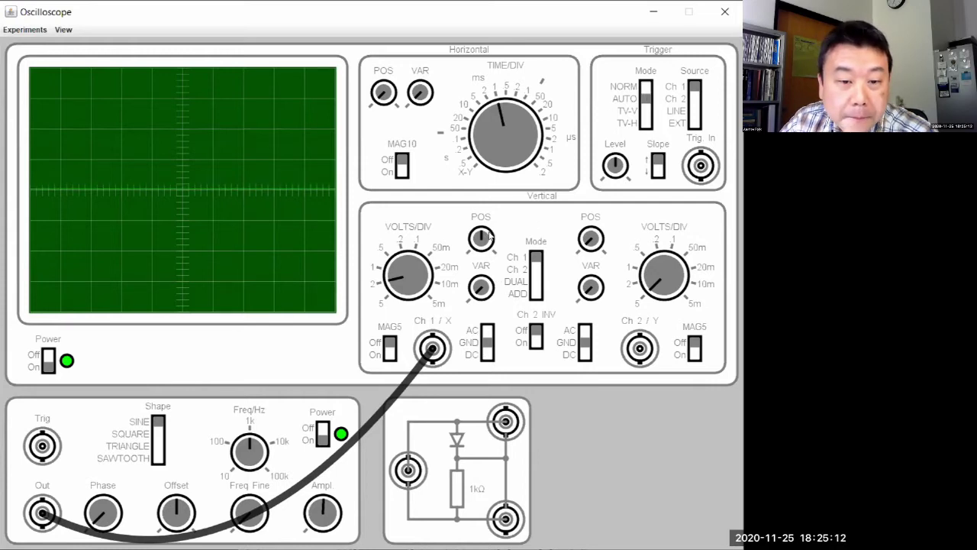
click(488, 353)
click(643, 86)
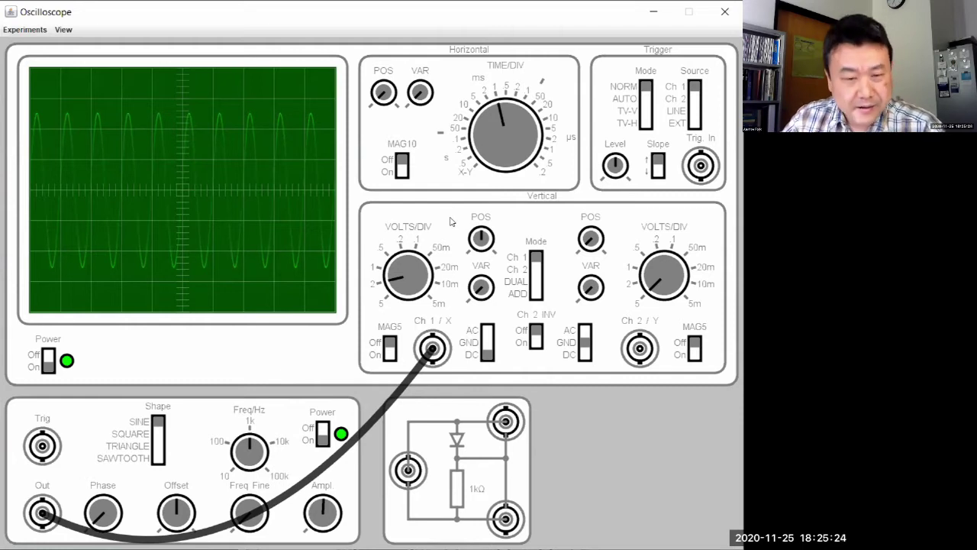
Step: Set the time base to 0.2 ms/div to spread out the Ch 1 sine wave
click(507, 115)
click(509, 112)
click(511, 113)
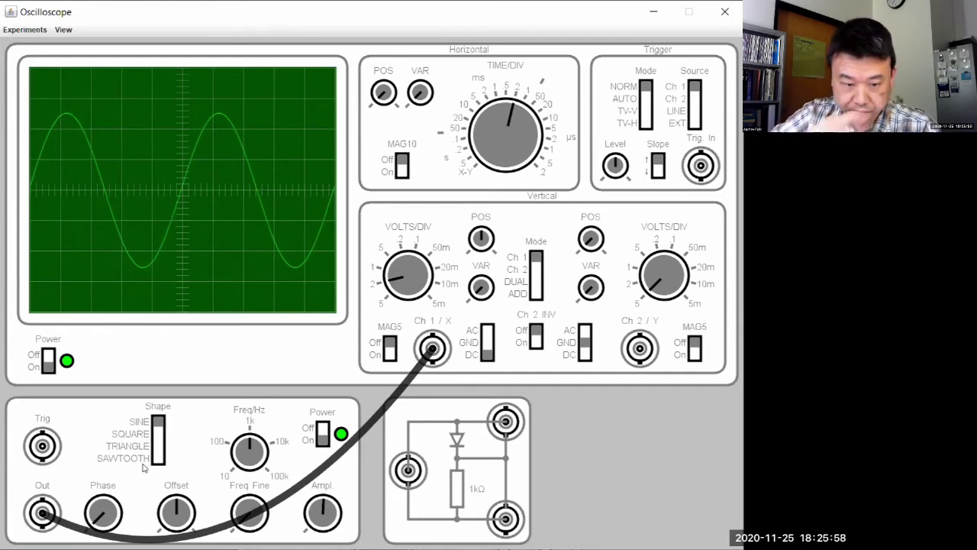
Step: Cable the generator's output to the diode circuit's input and the circuit's diode-side terminal to Ch 2
drag(42, 513, 407, 471)
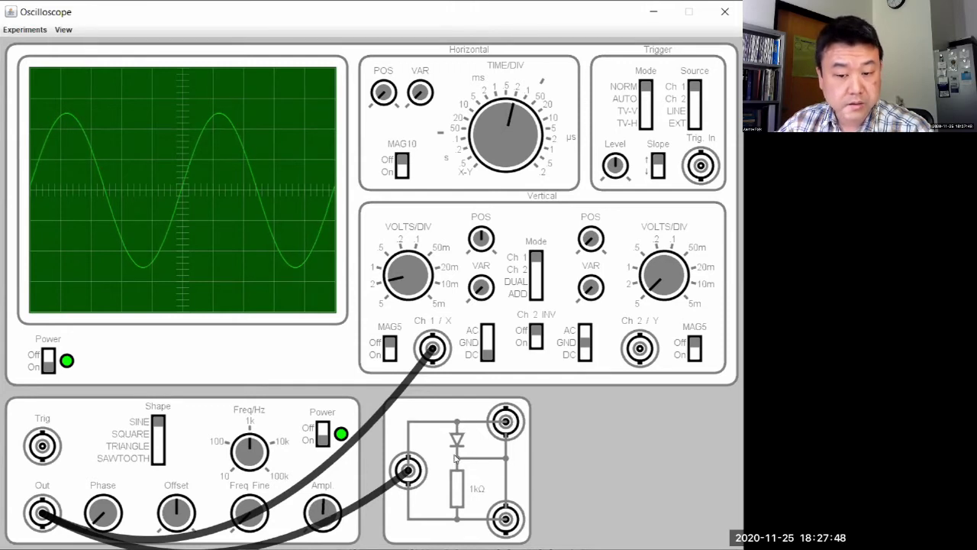
drag(503, 420, 646, 353)
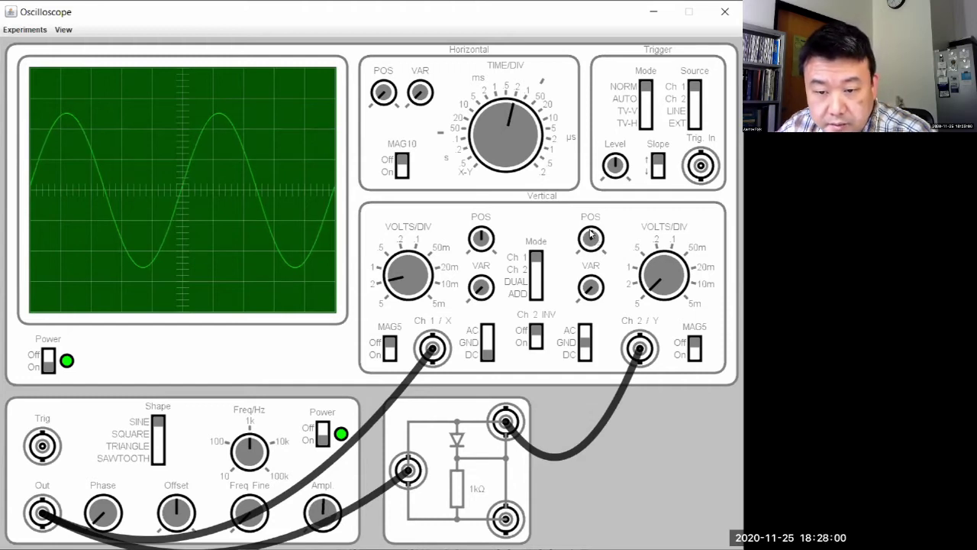
Step: Show both channels in DUAL mode, with Ch 2 centred vertically, DC-coupled and scaled to 2 V/div
click(535, 262)
click(535, 269)
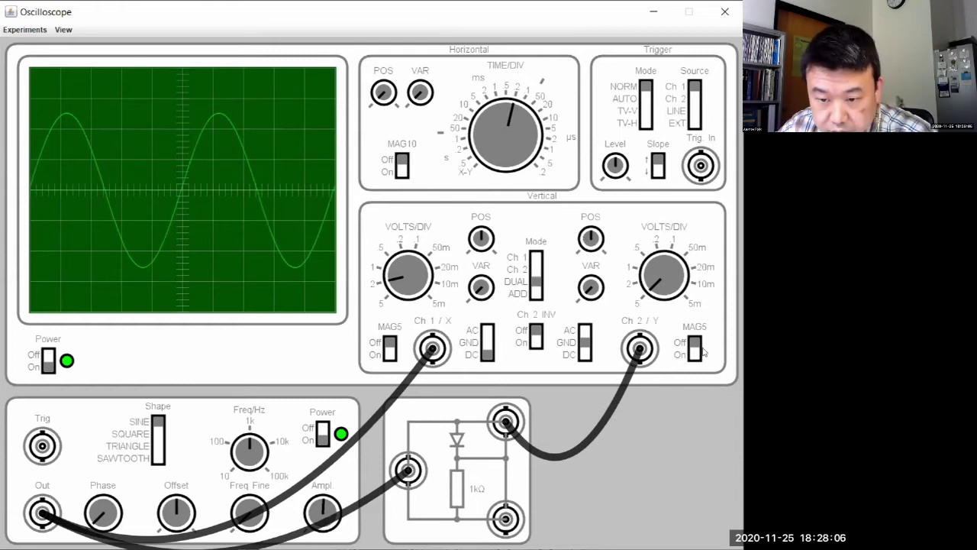
click(587, 348)
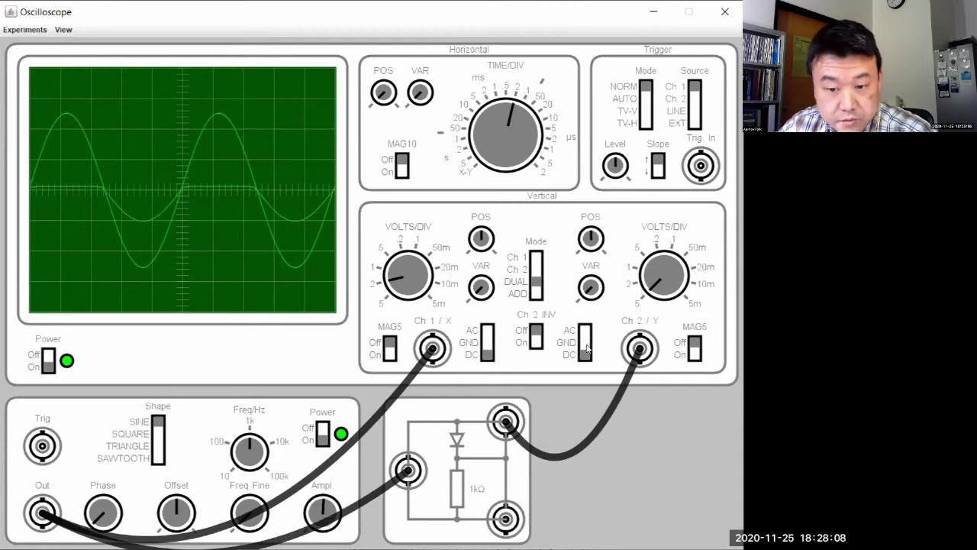
click(658, 282)
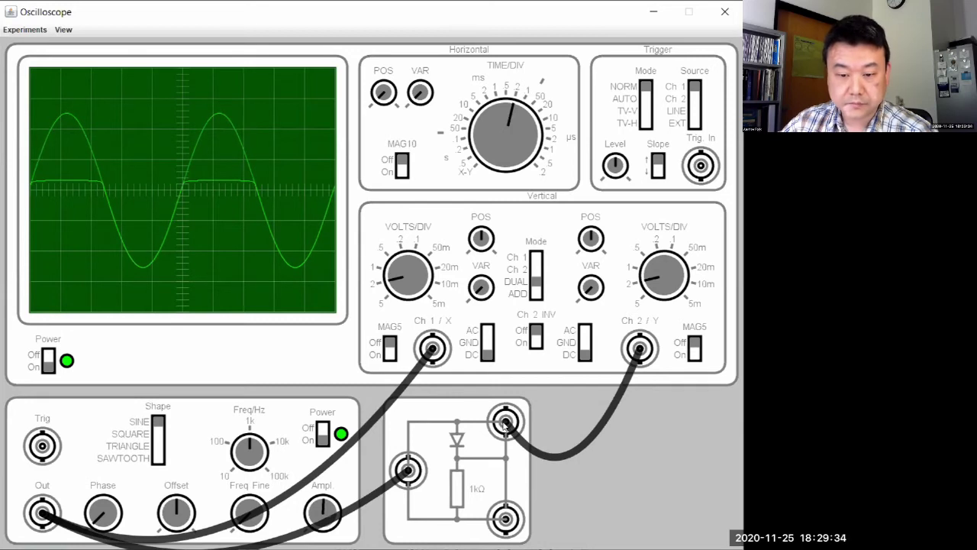
Step: Move the Ch 2 cable from the circuit's diode-side terminal to the resistor-side terminal and turn on Ch 2 inversion
mouse_move(506, 425)
mouse_down()
mouse_move(511, 489)
mouse_move(508, 436)
mouse_move(512, 470)
mouse_up()
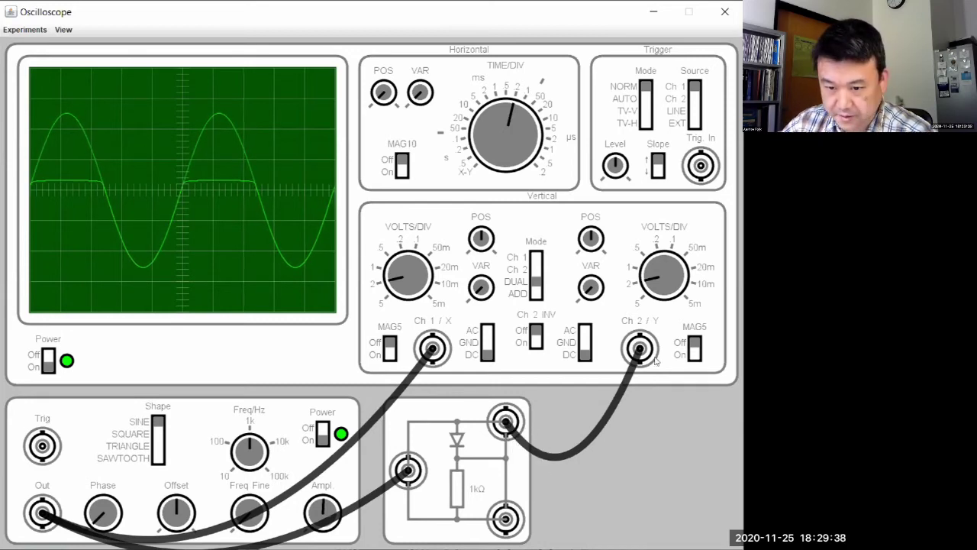
mouse_move(640, 350)
mouse_down()
mouse_move(665, 404)
mouse_move(654, 453)
mouse_up()
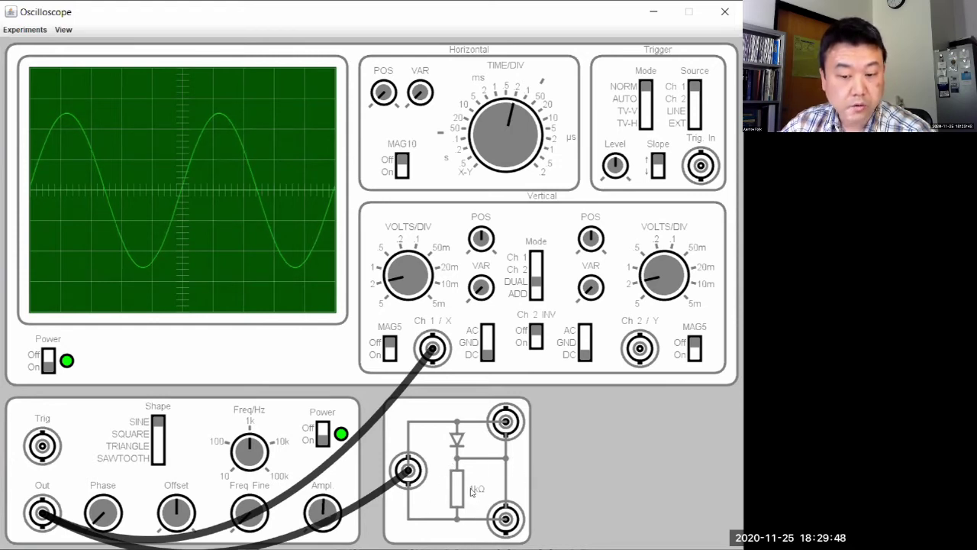
drag(504, 522, 640, 348)
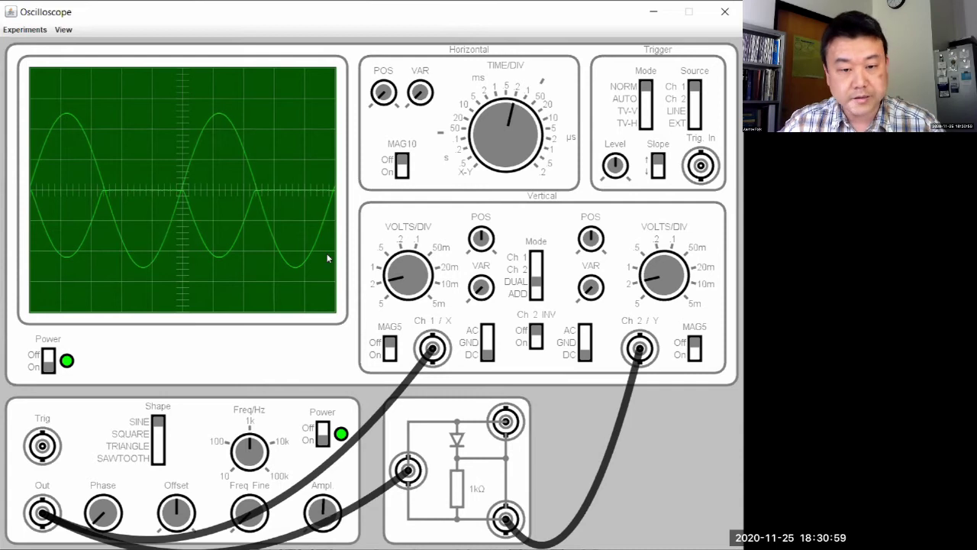
click(536, 333)
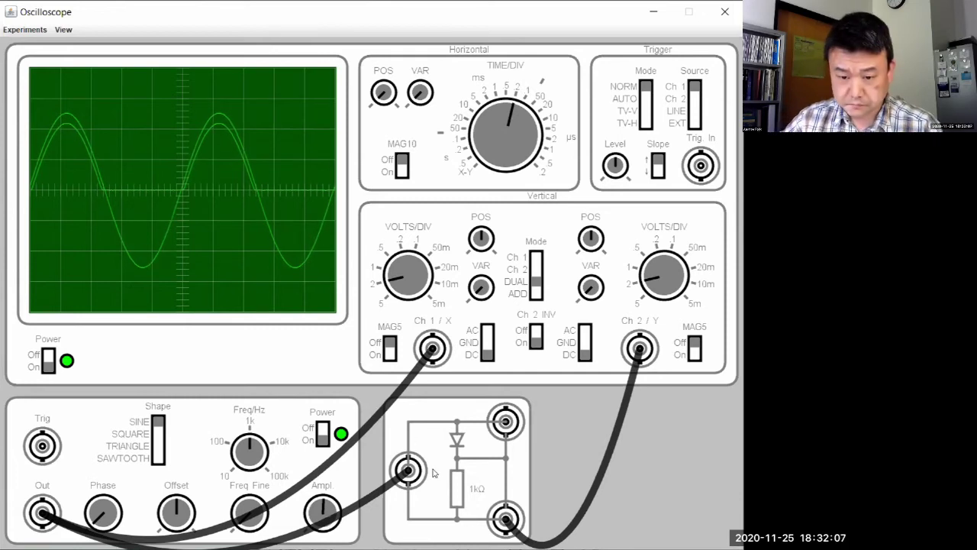
Step: Reconnect Ch 2 to the circuit's diode-side terminal and turn off Ch 2 inversion
drag(639, 355, 640, 353)
mouse_move(506, 433)
mouse_down()
mouse_move(591, 405)
mouse_move(639, 350)
mouse_up()
click(536, 339)
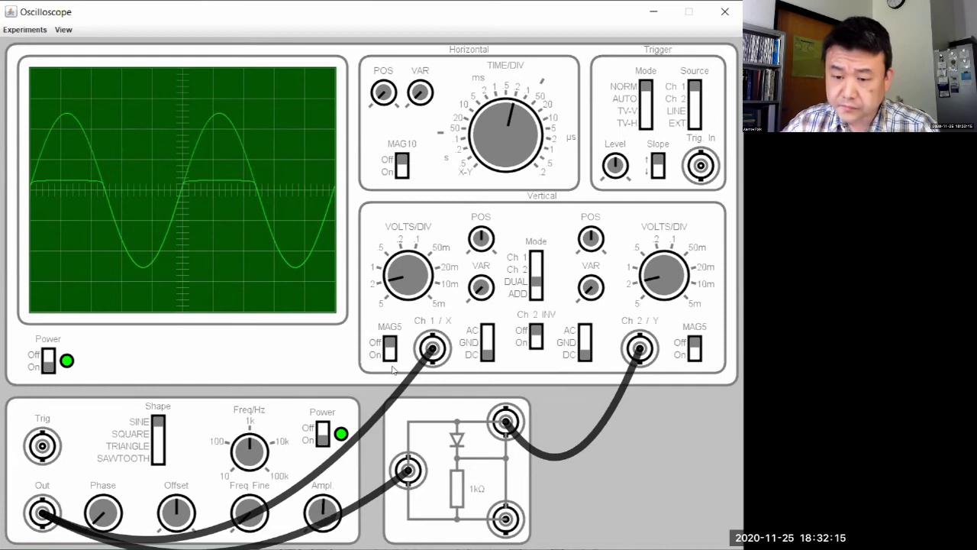
Step: Switch the Ch 2 coupling to GND and on to AC to compare the diode waveform
click(582, 351)
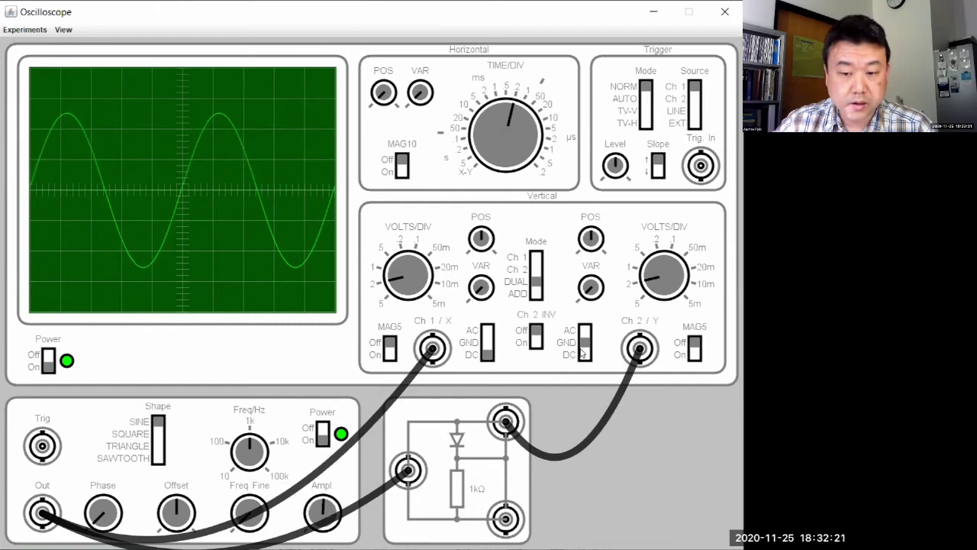
click(582, 352)
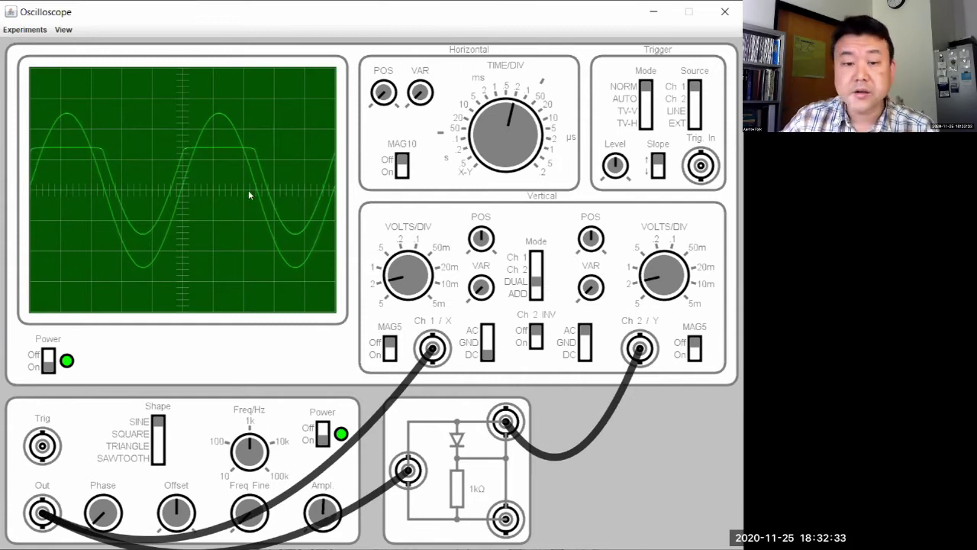
Step: Recable Ch 2 to the resistor-side terminal with inversion on, and return its coupling from AC to DC
click(643, 351)
mouse_move(510, 516)
mouse_down()
mouse_move(542, 517)
mouse_move(640, 348)
mouse_up()
click(536, 341)
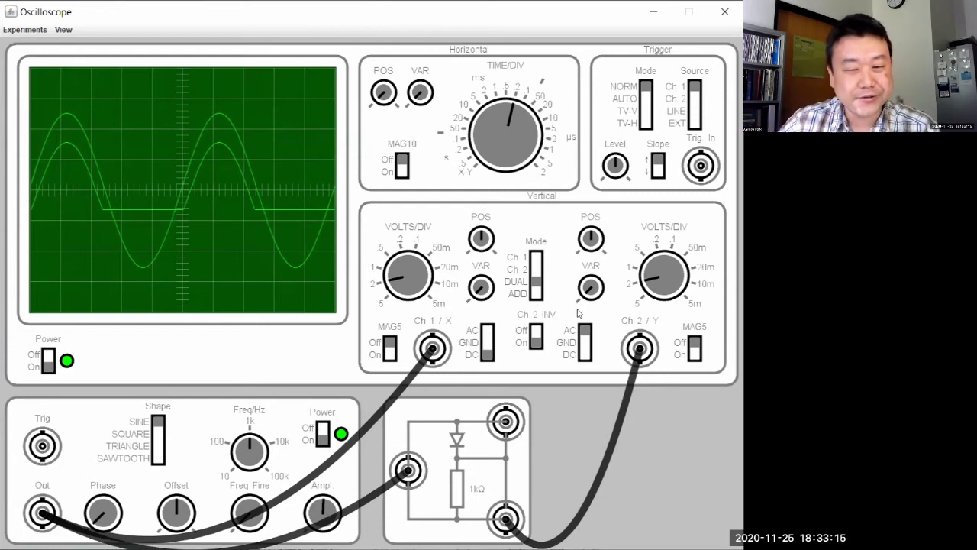
click(587, 336)
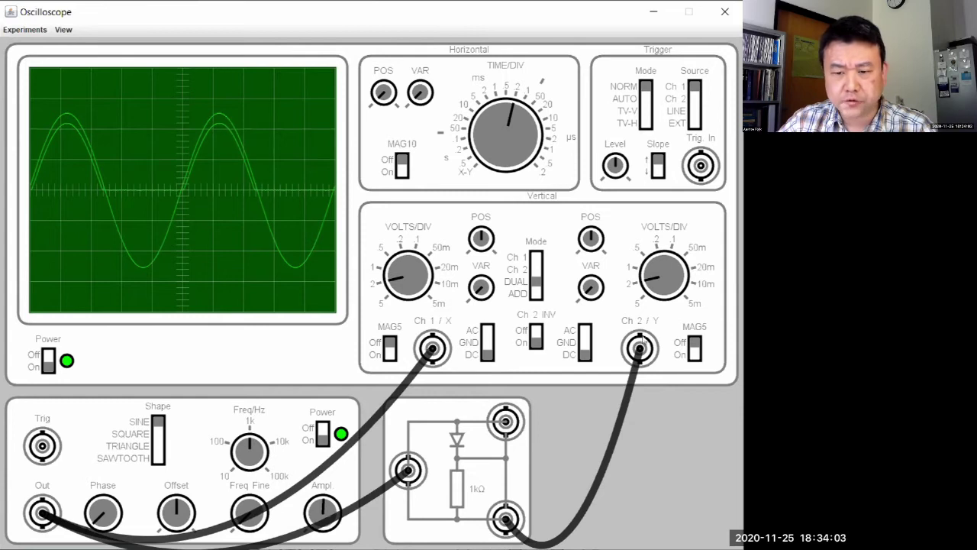
Step: Disconnect Ch 1 from the generator's output and cable the two together again
mouse_move(432, 348)
mouse_down()
mouse_move(404, 366)
mouse_move(251, 402)
mouse_up()
mouse_move(43, 513)
mouse_down()
mouse_move(357, 407)
mouse_move(432, 348)
mouse_up()
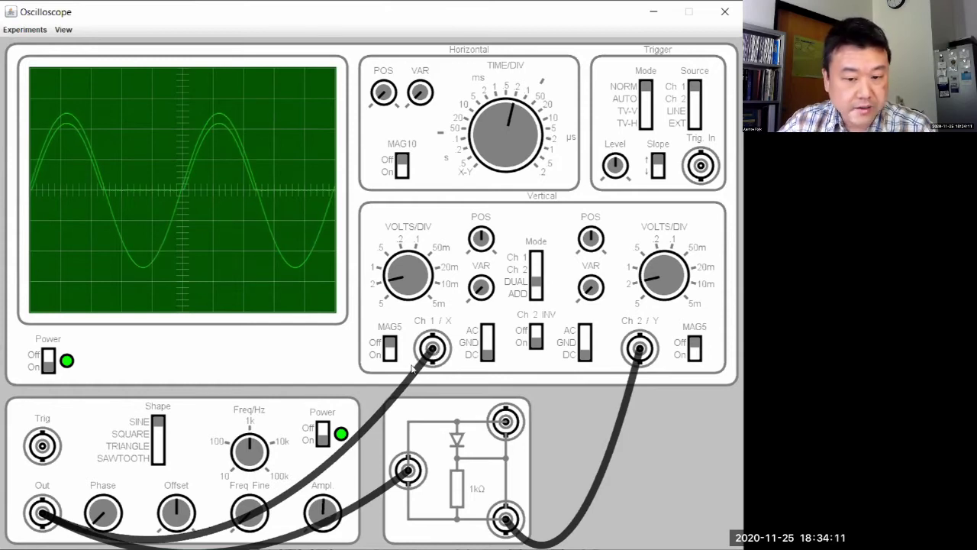
mouse_move(427, 348)
mouse_down()
mouse_move(221, 409)
mouse_move(432, 349)
mouse_up()
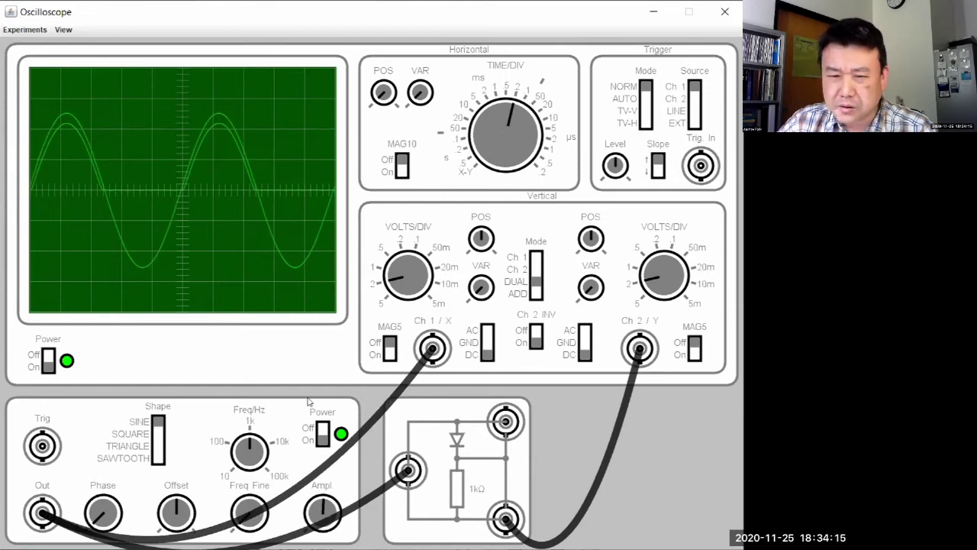
drag(432, 348, 355, 436)
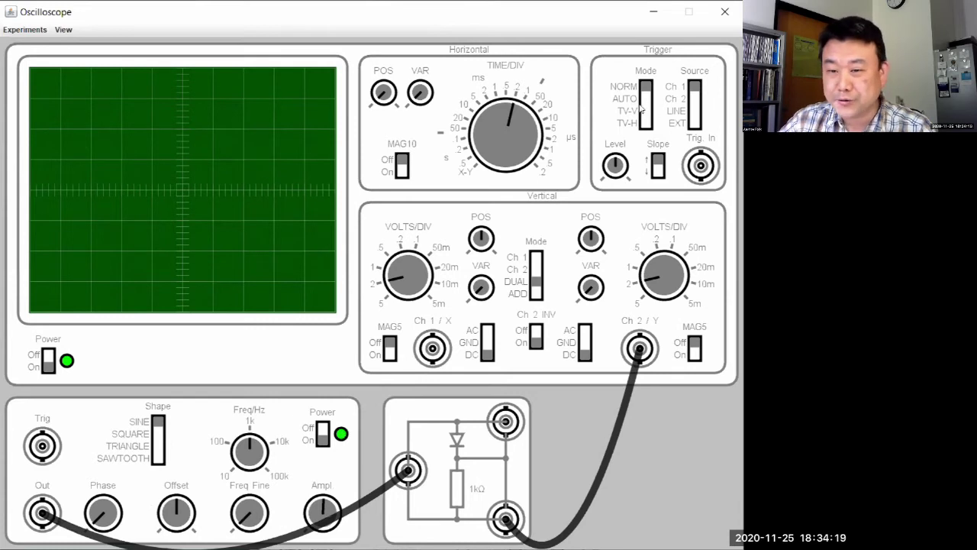
mouse_move(43, 510)
mouse_down()
mouse_move(449, 349)
mouse_move(432, 348)
mouse_up()
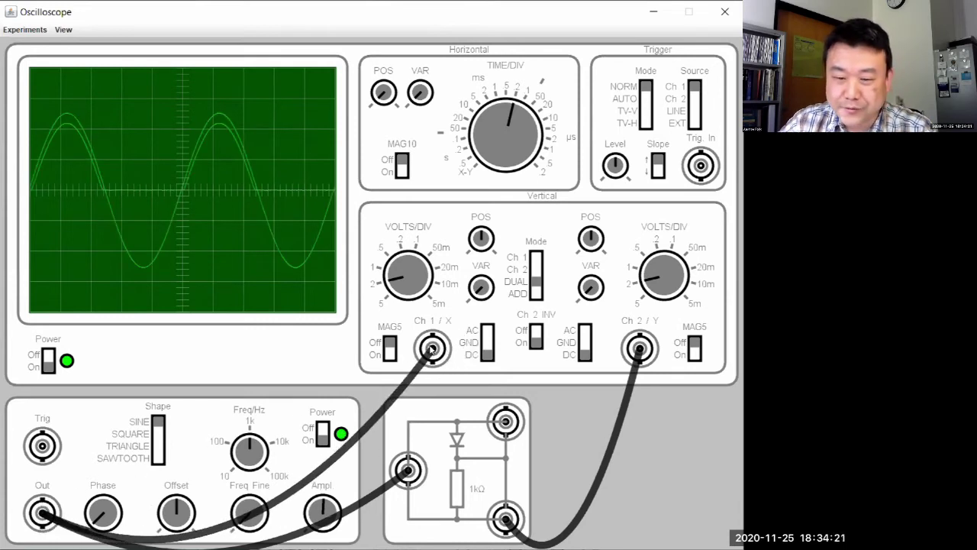
Step: Replace the generator cable on Ch 1 with one from the circuit's diode-side terminal
drag(506, 421, 466, 374)
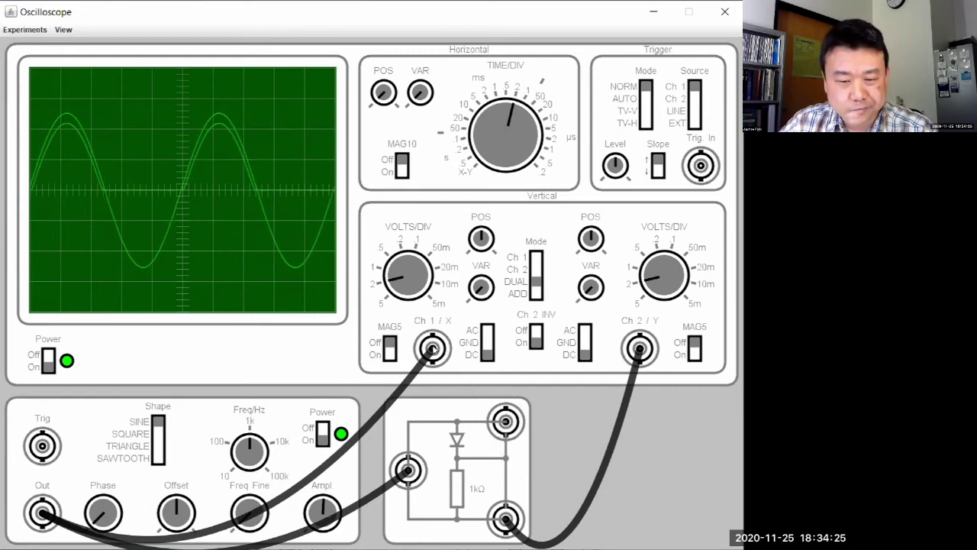
click(432, 348)
drag(504, 426, 432, 349)
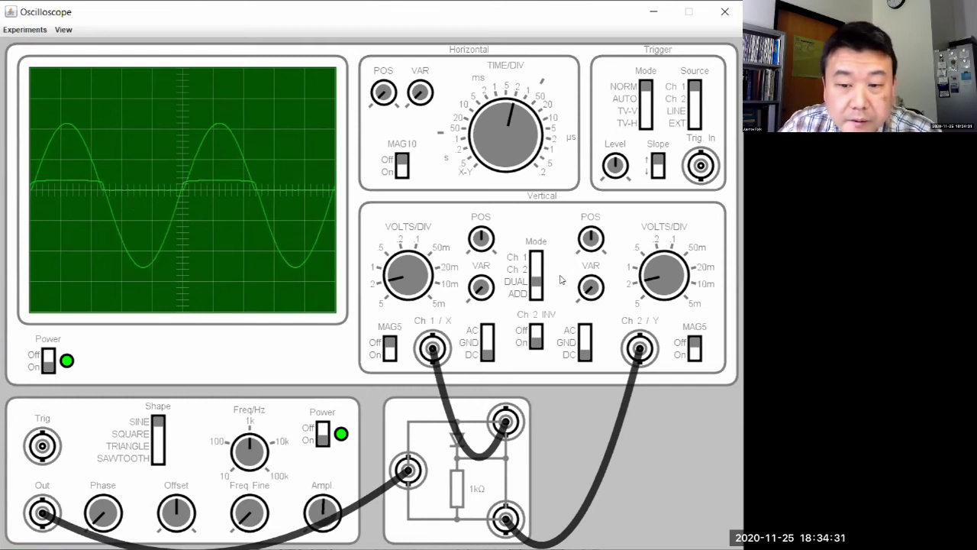
Step: Cycle the vertical mode to view the diode and resistor signals separately, and return it to DUAL
click(536, 283)
click(536, 283)
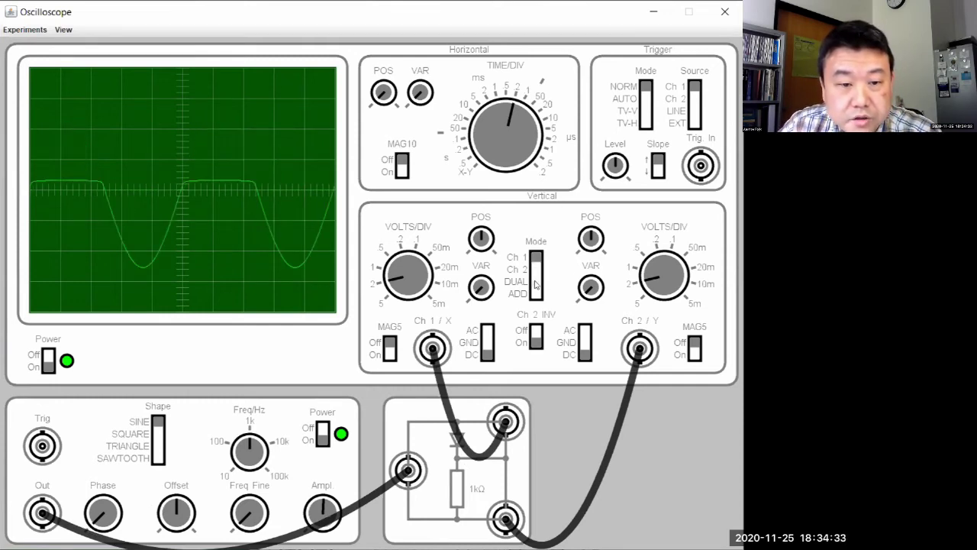
click(536, 283)
click(536, 283)
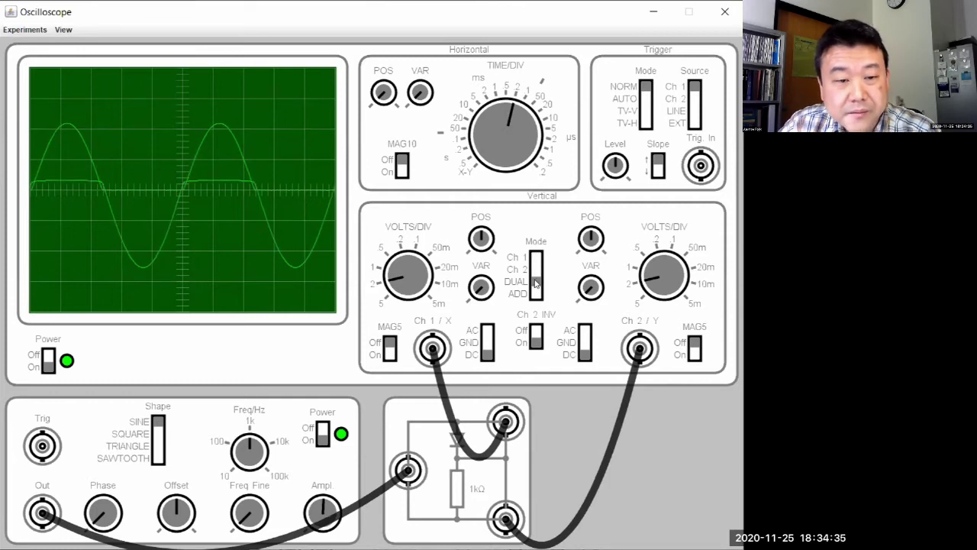
click(536, 283)
click(536, 282)
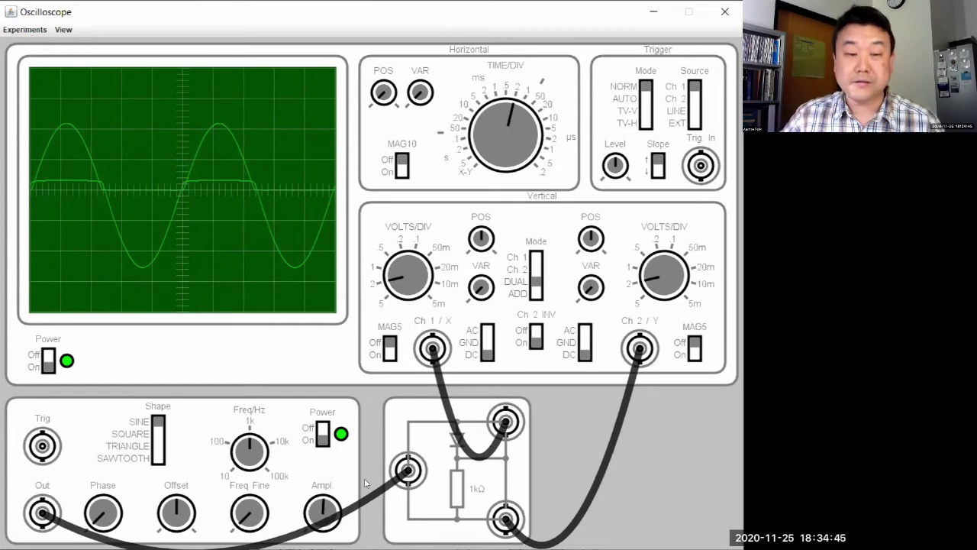
Step: Try external triggering by cabling the generator's Trig output to Trig In, and remove that cable
drag(42, 445, 700, 165)
click(687, 115)
click(693, 122)
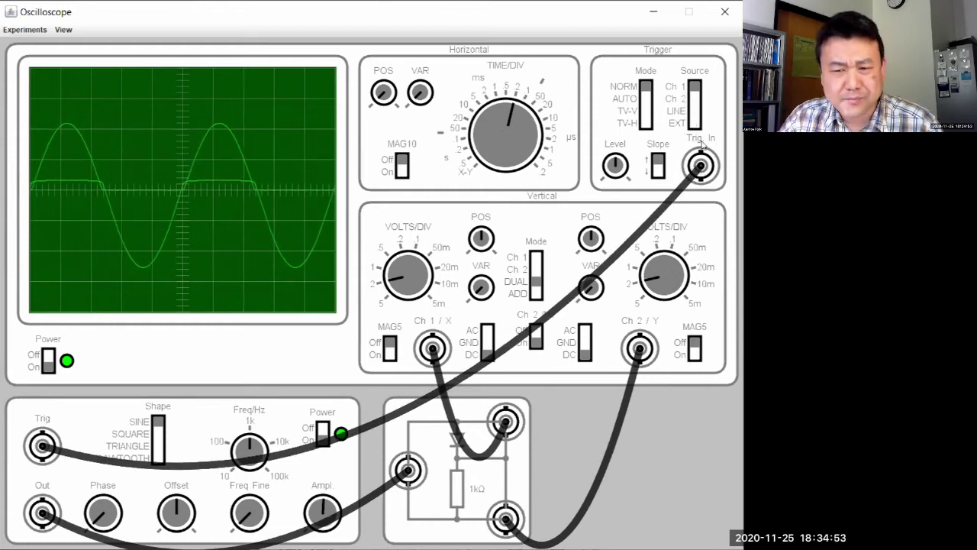
click(643, 201)
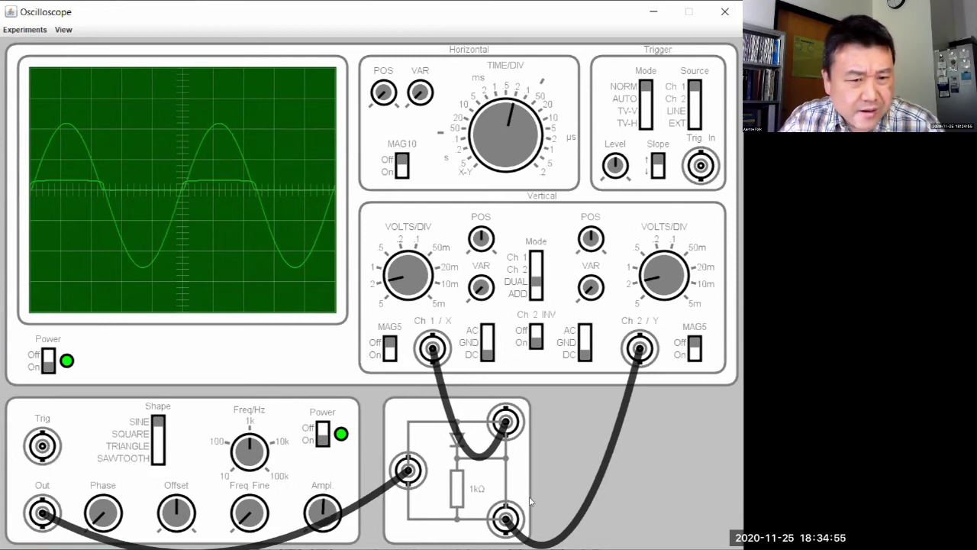
Step: Compare the traces by cycling the vertical mode back to DUAL and toggling Ch 2 inversion off and on
click(534, 279)
click(534, 279)
click(534, 279)
click(534, 279)
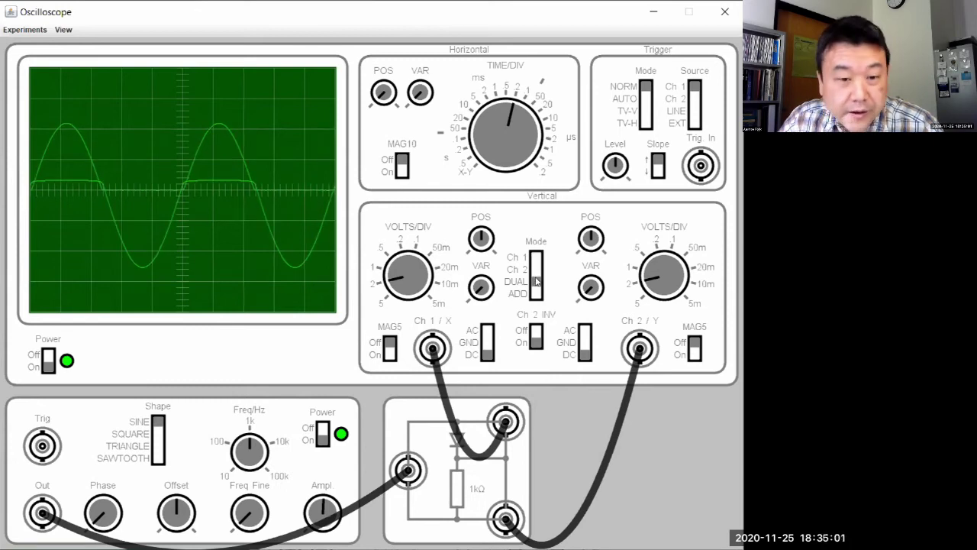
click(536, 339)
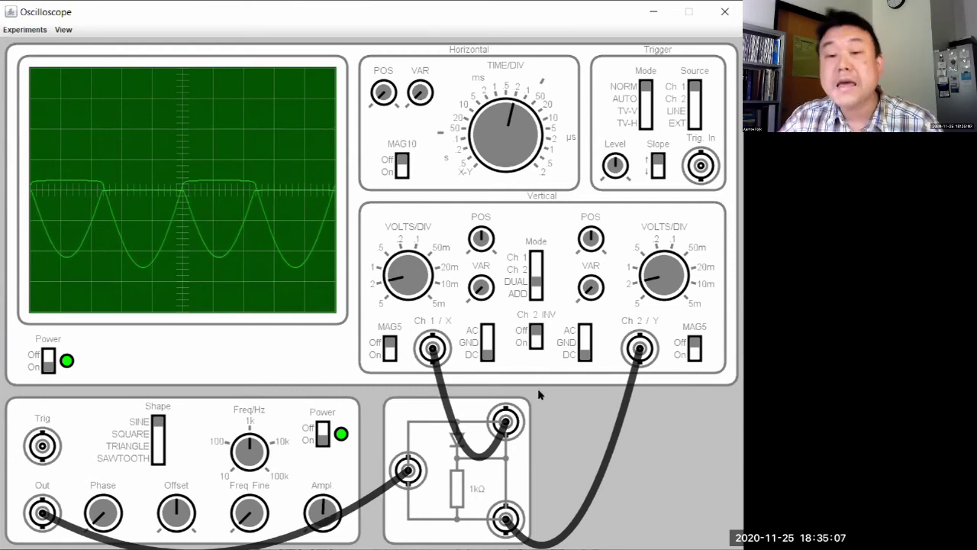
click(536, 340)
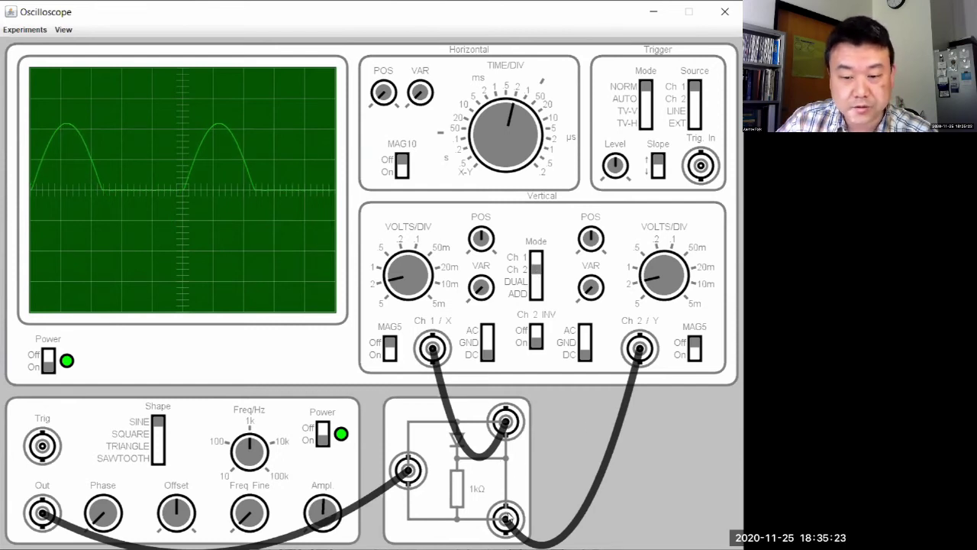
Step: View the diode signal on Ch 1 alone and return the vertical mode to DUAL
click(537, 270)
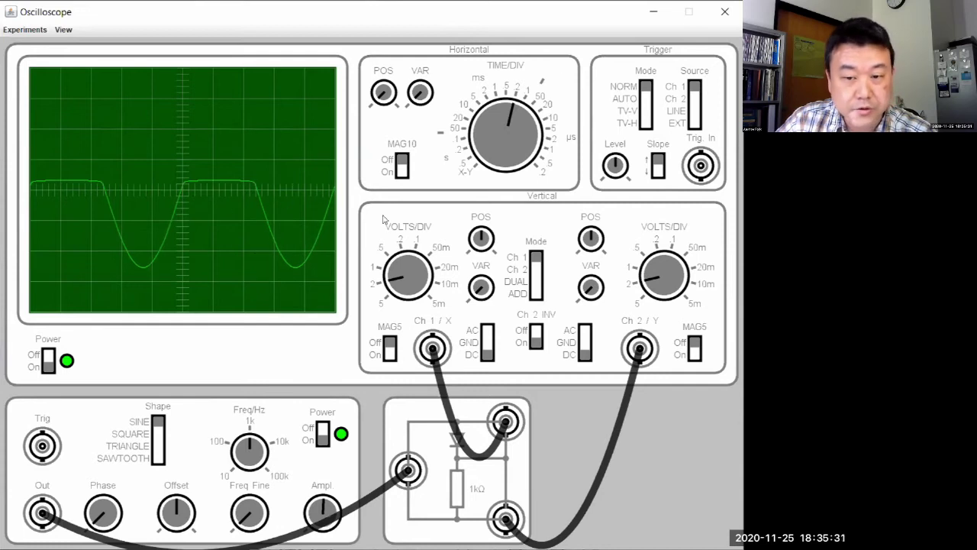
click(536, 264)
click(537, 264)
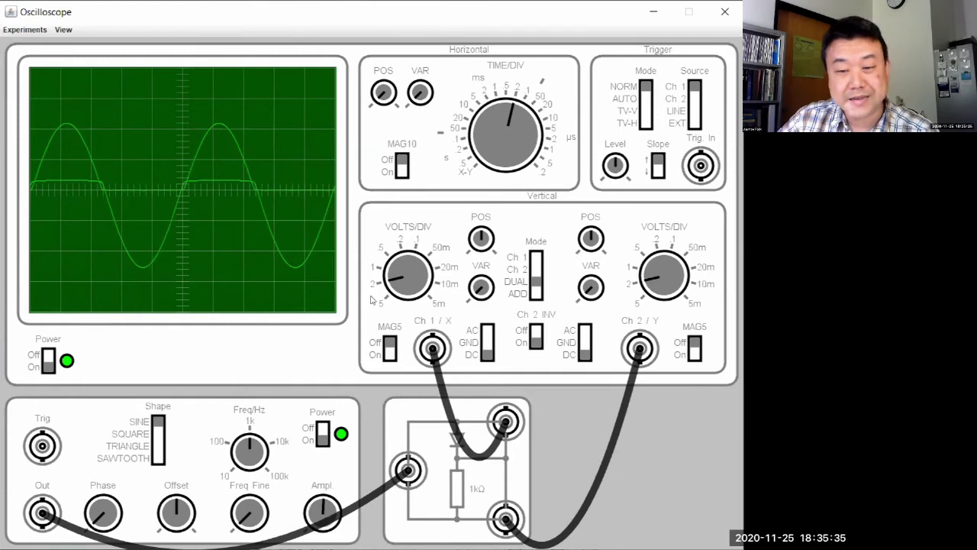
Step: View the sum of both channels in ADD mode, try the generator output directly on Ch 1, and recable the diode output to Ch 1
click(532, 283)
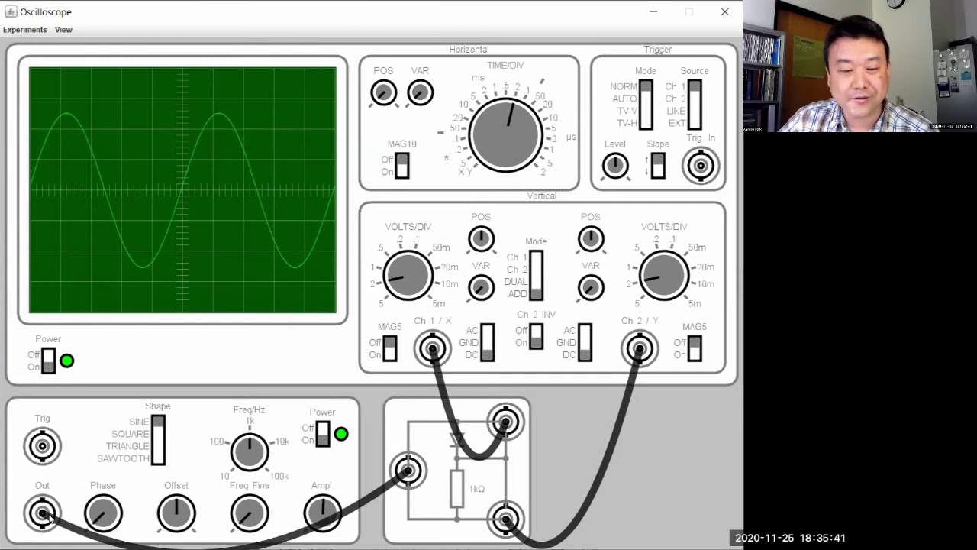
mouse_move(46, 516)
mouse_down()
mouse_move(84, 535)
mouse_move(443, 362)
mouse_move(432, 349)
mouse_move(455, 367)
mouse_move(432, 348)
mouse_up()
mouse_move(46, 509)
mouse_down()
mouse_move(364, 408)
mouse_move(432, 348)
mouse_move(349, 348)
mouse_move(368, 359)
mouse_up()
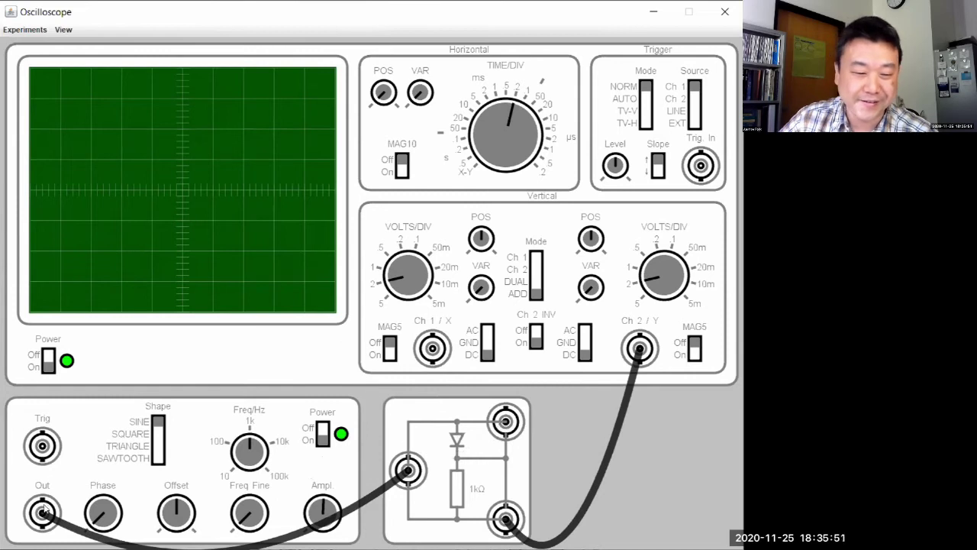
drag(505, 421, 432, 348)
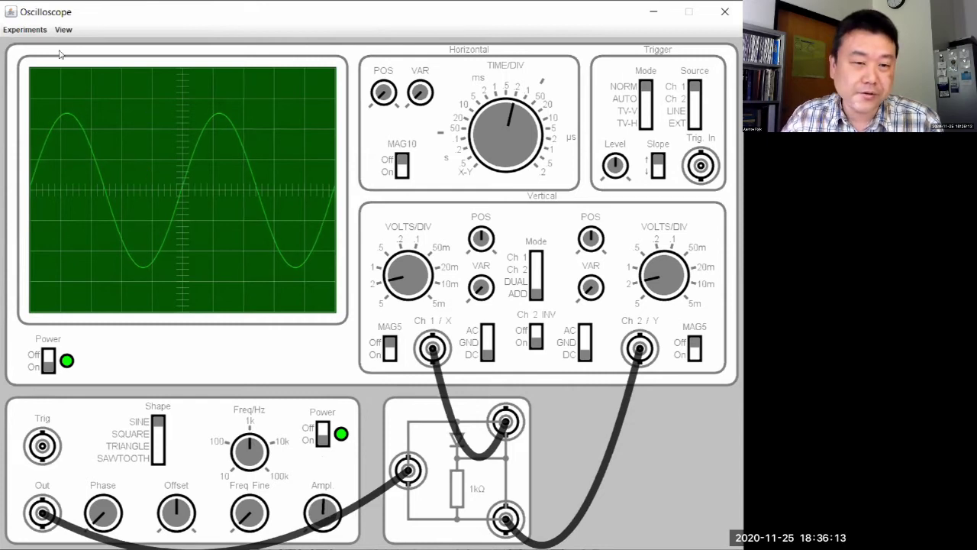
Step: Open the Capacitor experiment and power on both the oscilloscope and the function generator
click(33, 31)
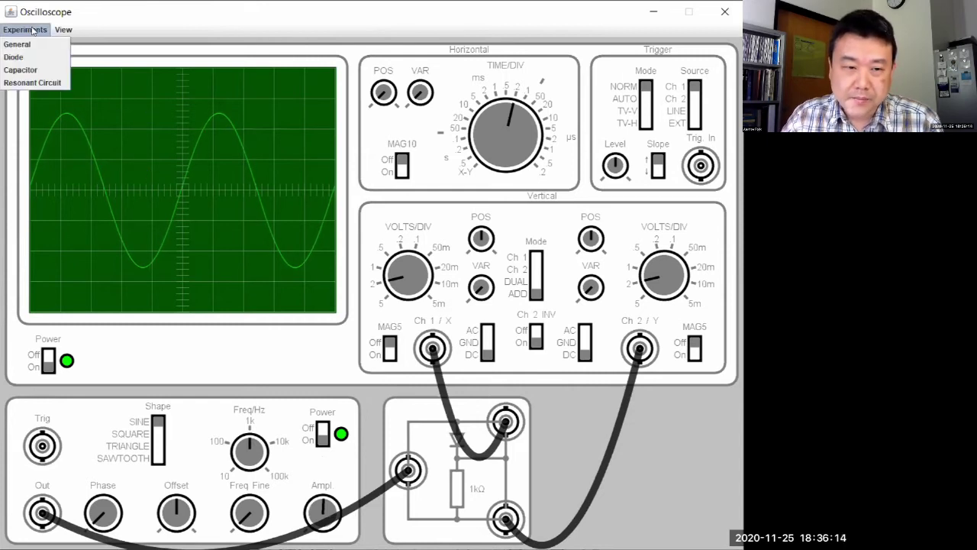
click(44, 71)
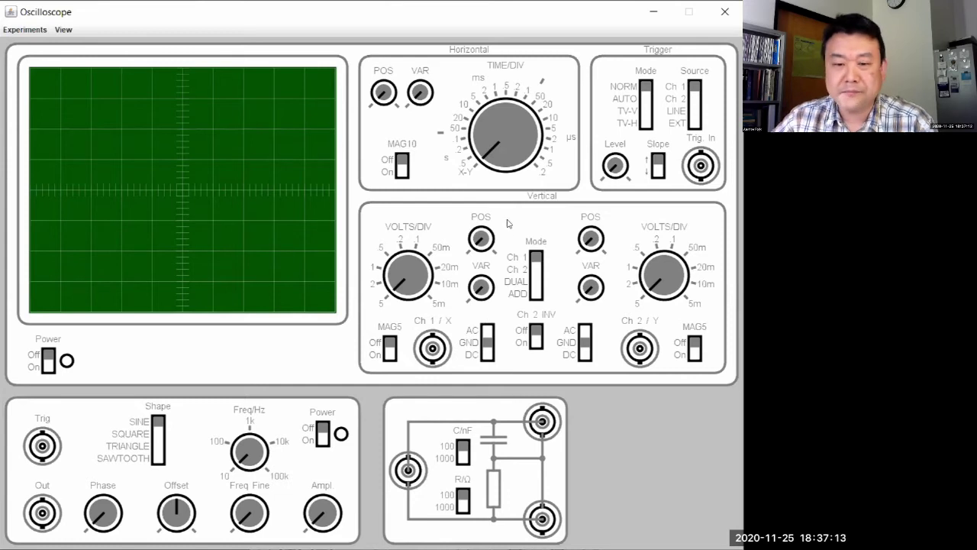
click(47, 365)
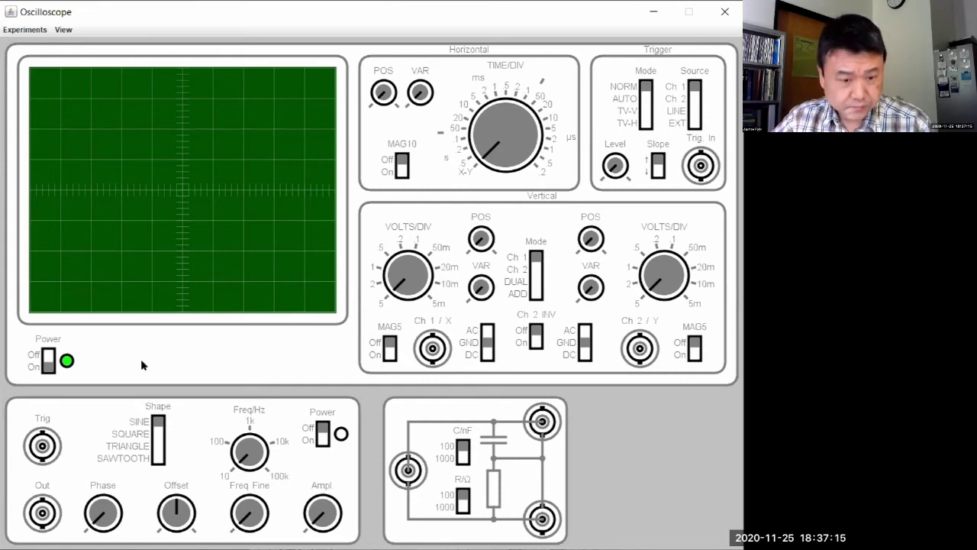
click(323, 432)
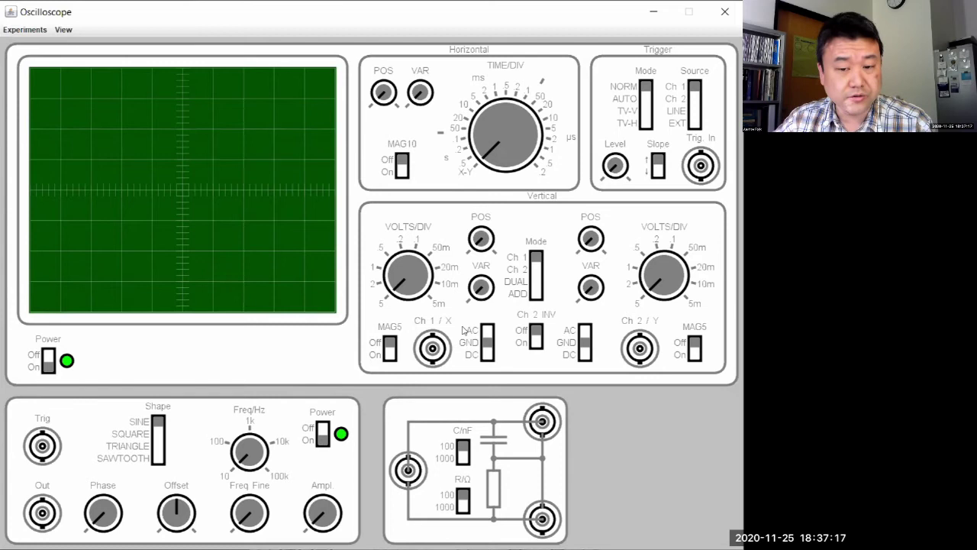
Step: Set Ch 1 to 2 V/div with its vertical position centred, and set the time base to 10 ms/div
click(404, 273)
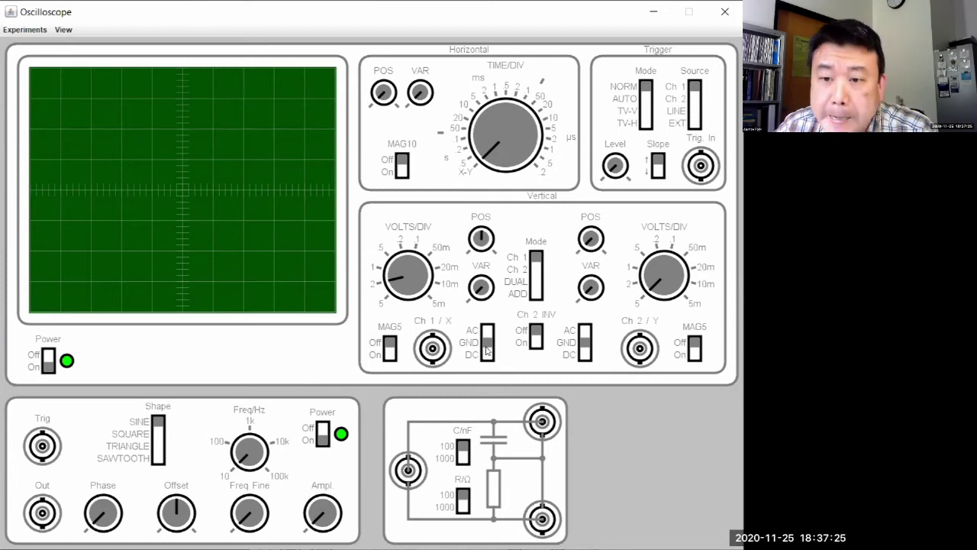
scroll(516, 136, up, 3)
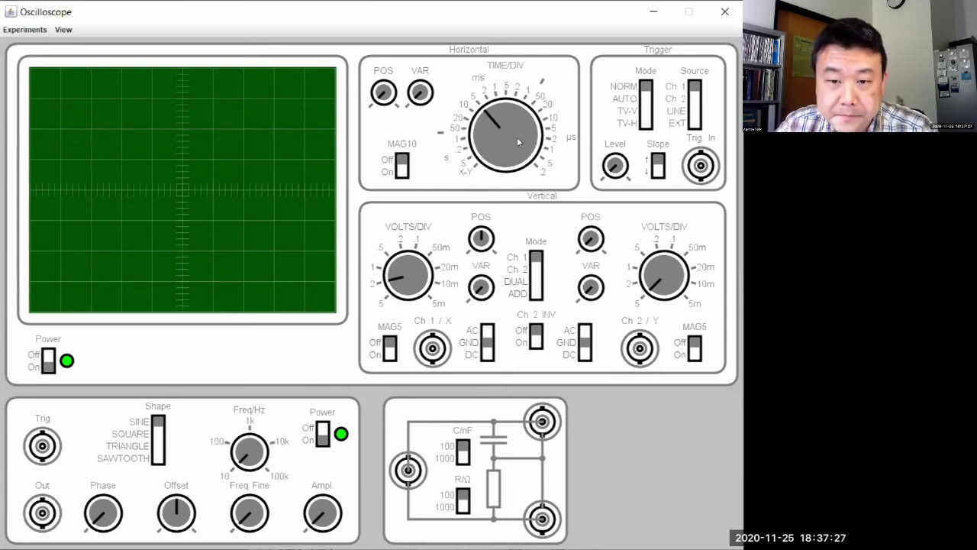
scroll(516, 137, down, 1)
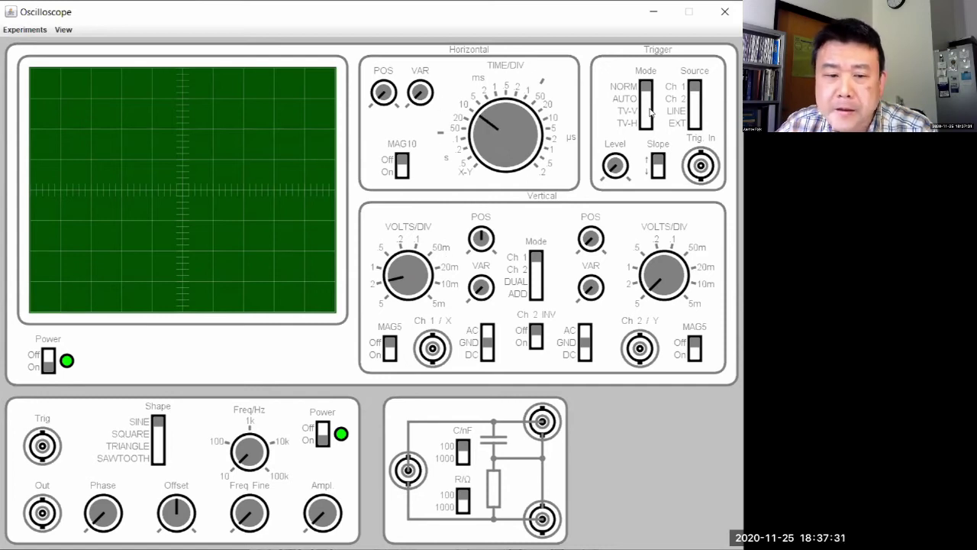
Step: Cable the generator's Trig output to Trig In with source EXT, and its Out to Ch 1 with DC coupling
drag(42, 446, 701, 165)
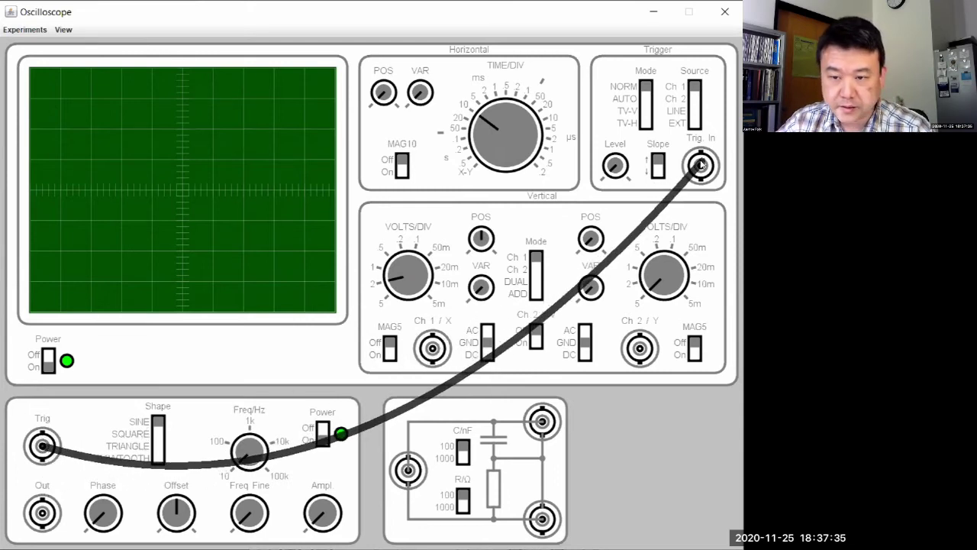
drag(695, 89, 691, 120)
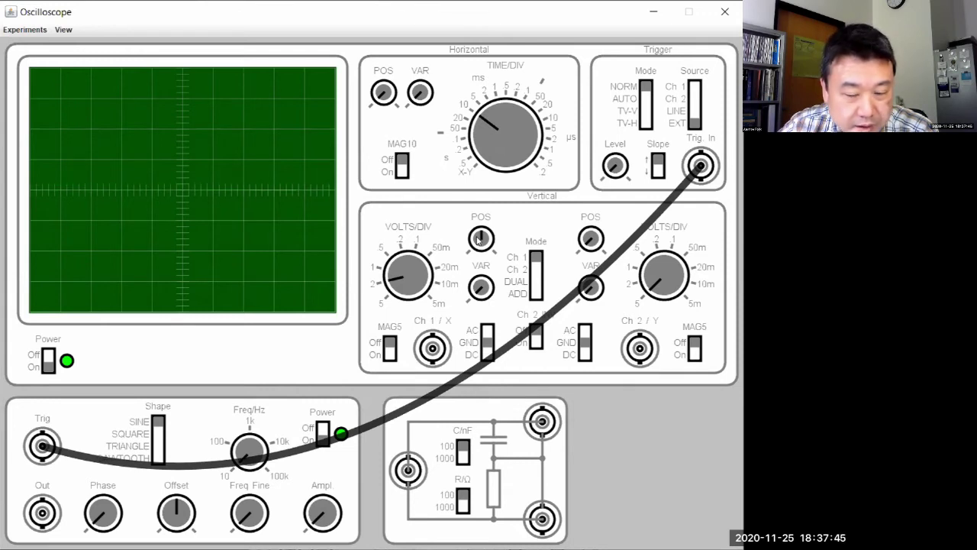
click(485, 349)
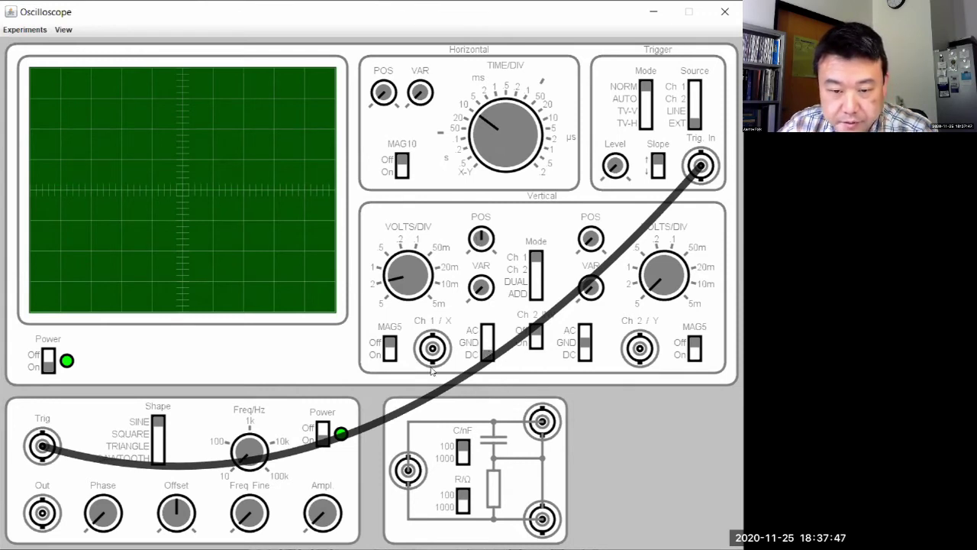
drag(42, 513, 431, 348)
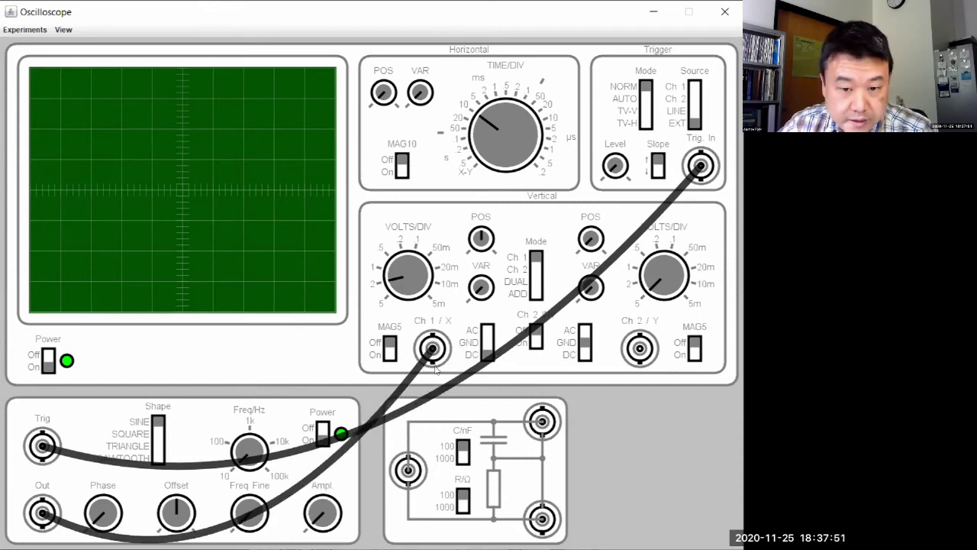
Step: Set the generator to a 100 Hz square wave with increased amplitude, and set the time base to 2 ms/div
click(159, 429)
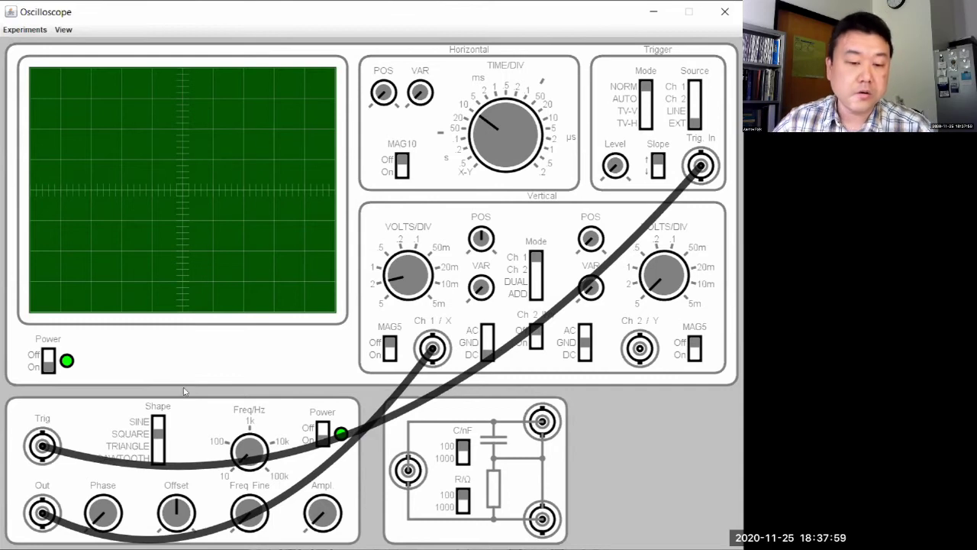
drag(252, 456, 243, 449)
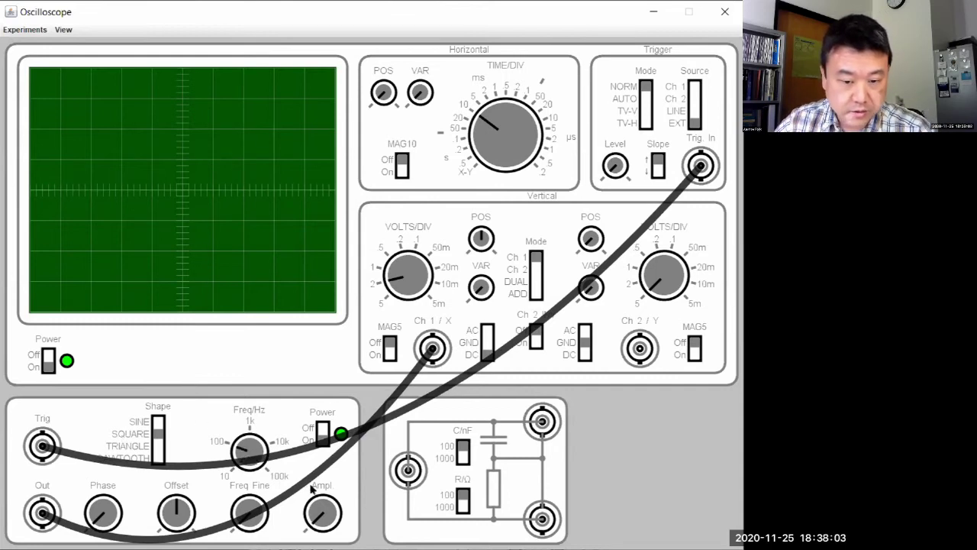
drag(322, 518, 325, 514)
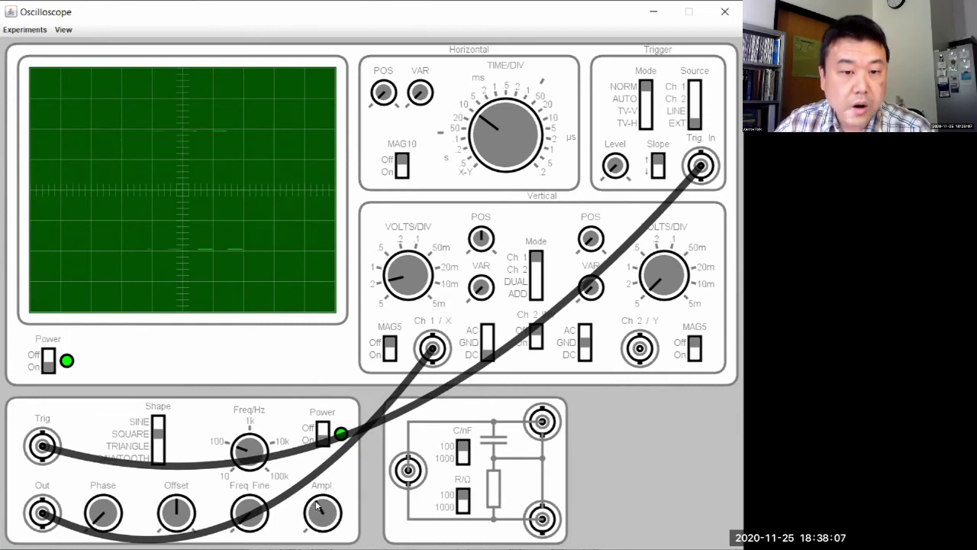
drag(498, 130, 501, 133)
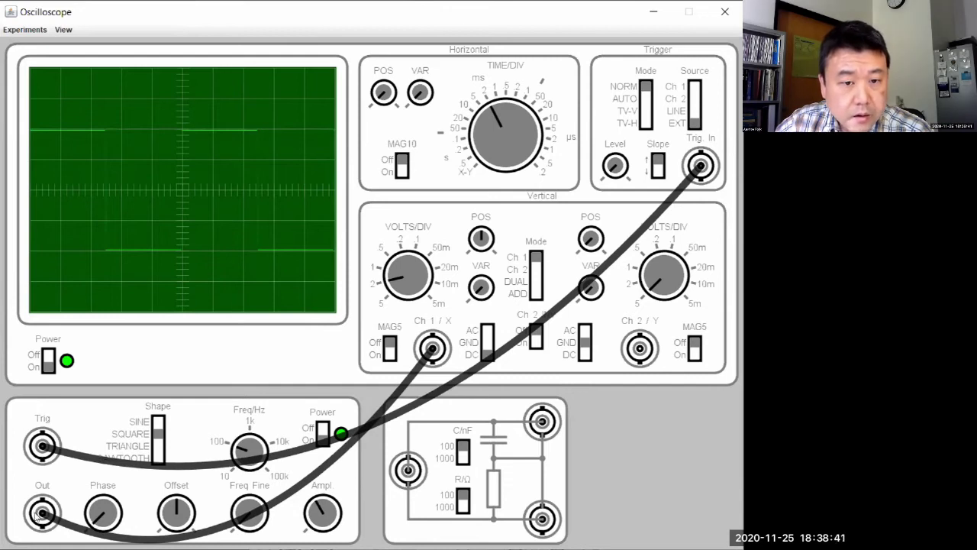
Step: Feed the generator output into the RC circuit, cable the capacitor output to Ch 2, and display both channels in DUAL mode
drag(38, 515, 410, 472)
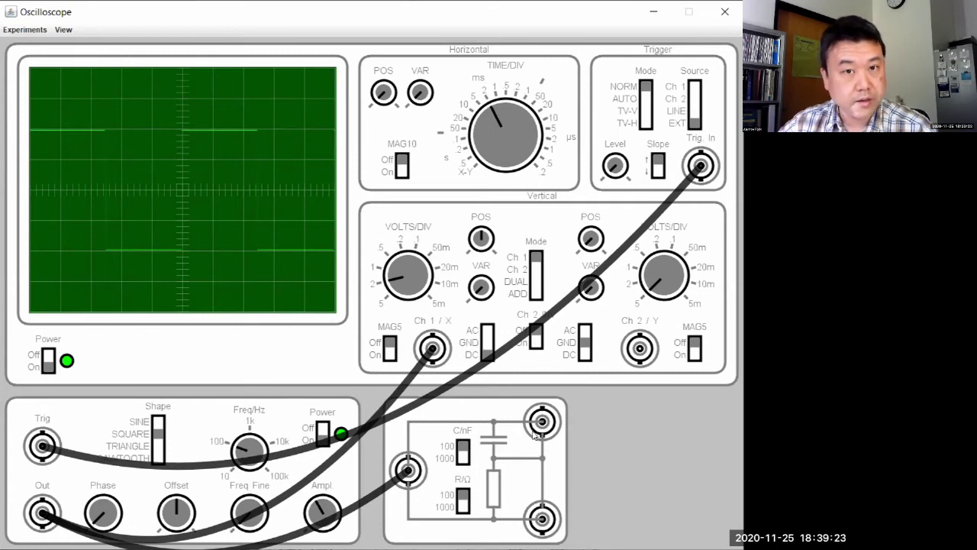
drag(542, 422, 639, 349)
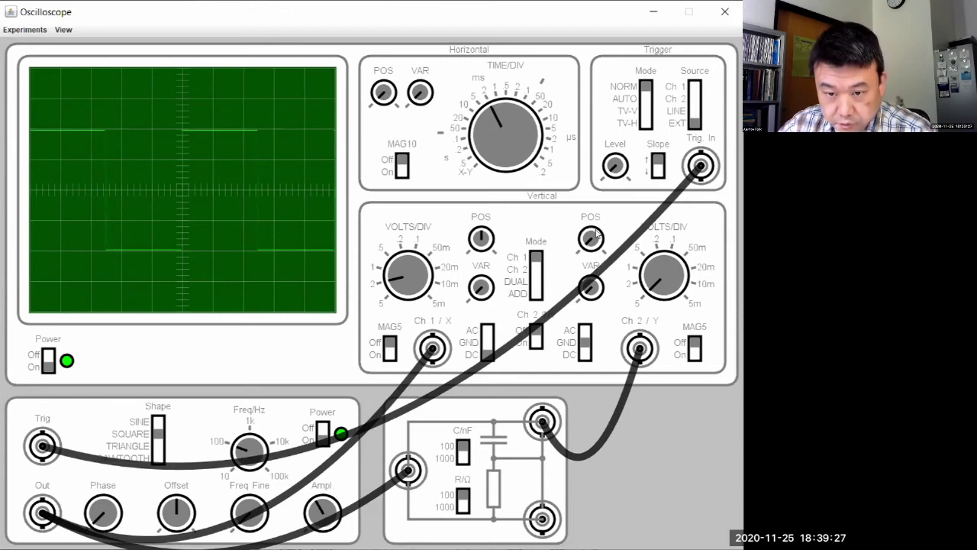
drag(590, 239, 596, 230)
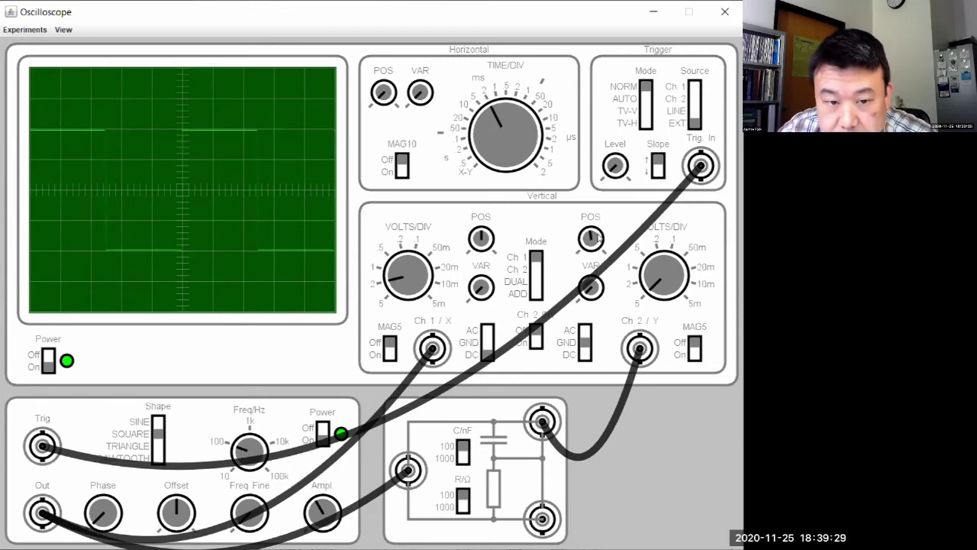
click(535, 279)
click(535, 279)
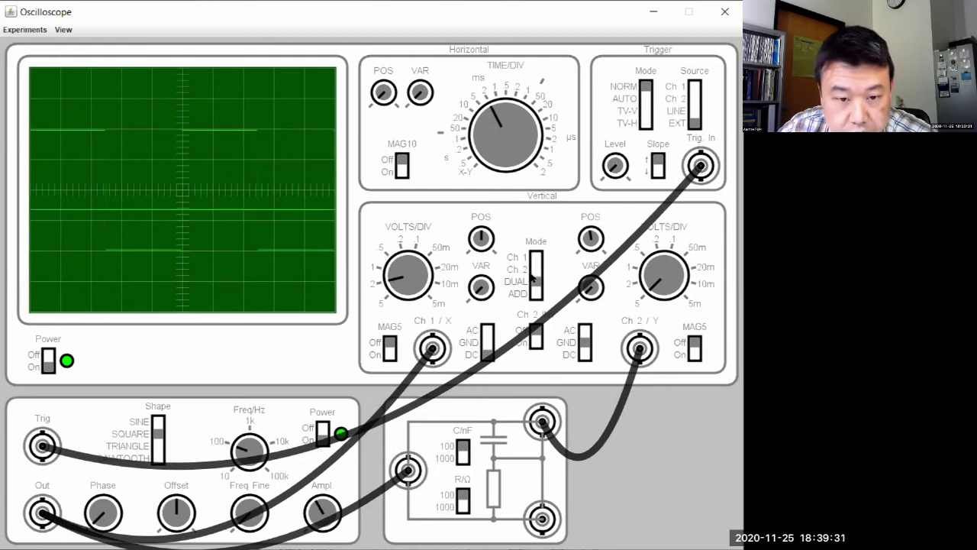
Step: Centre the Ch 2 trace vertically and set that channel to DC coupling and 2 V/div
drag(589, 240, 594, 243)
click(585, 349)
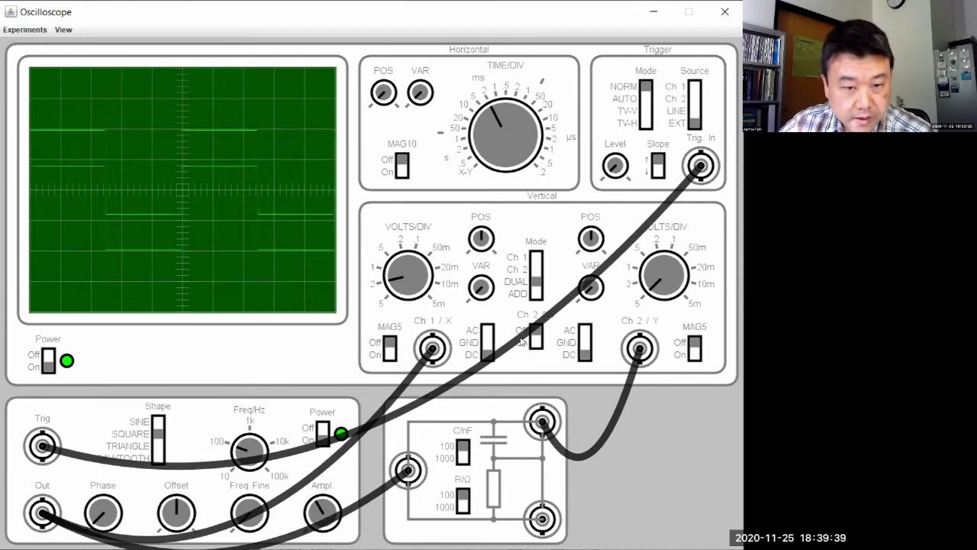
click(653, 278)
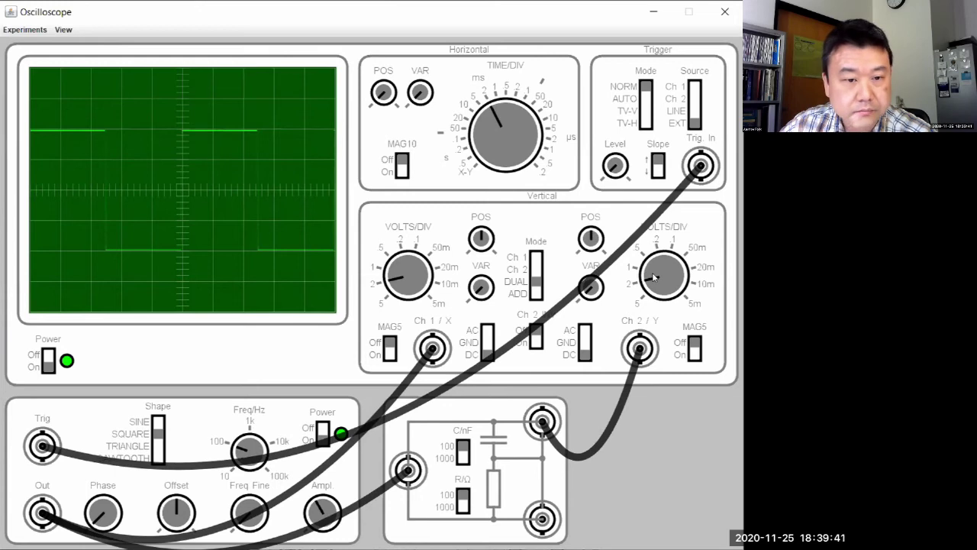
Step: Show Ch 2 alone with the generator at 1 kHz and the time base at 0.2 ms/div, and compare it with Ch 1
click(533, 282)
click(532, 283)
click(533, 282)
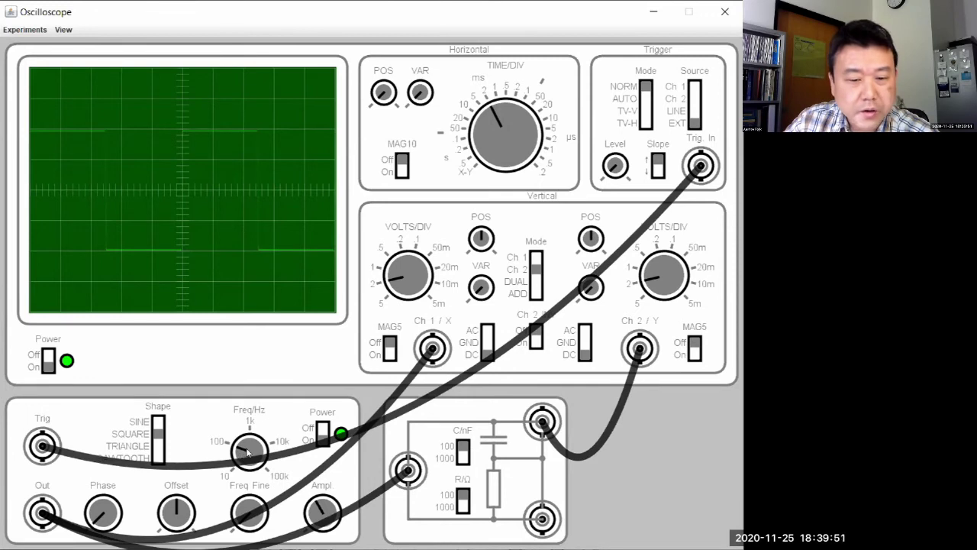
click(500, 127)
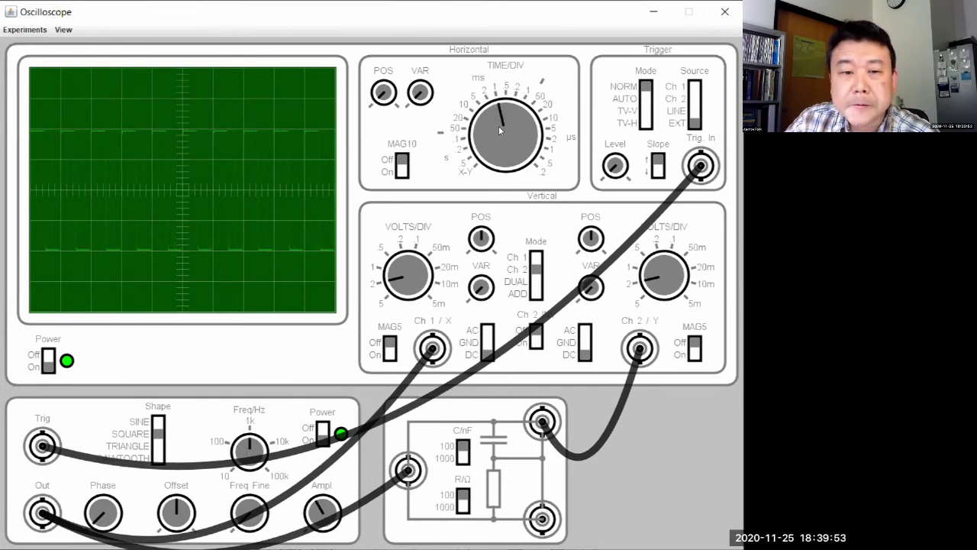
click(496, 127)
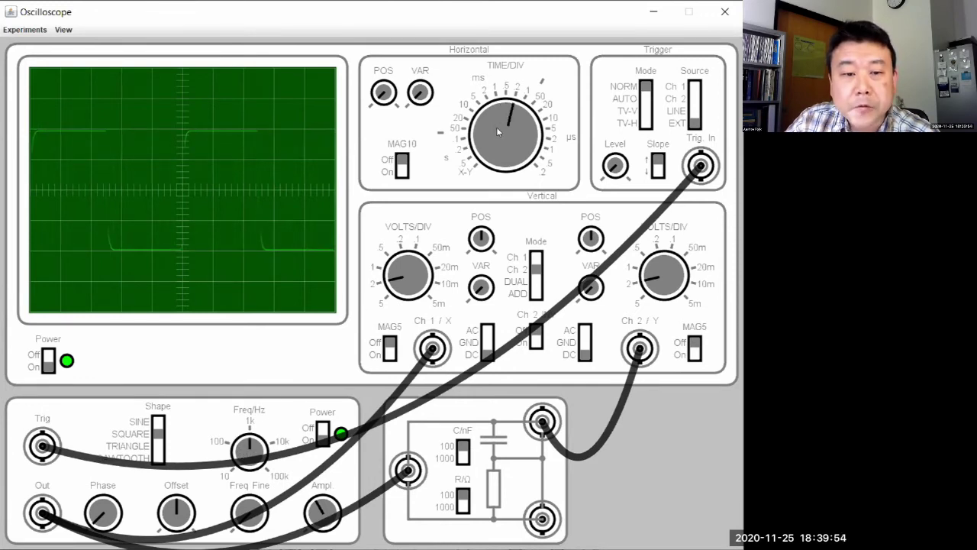
click(536, 264)
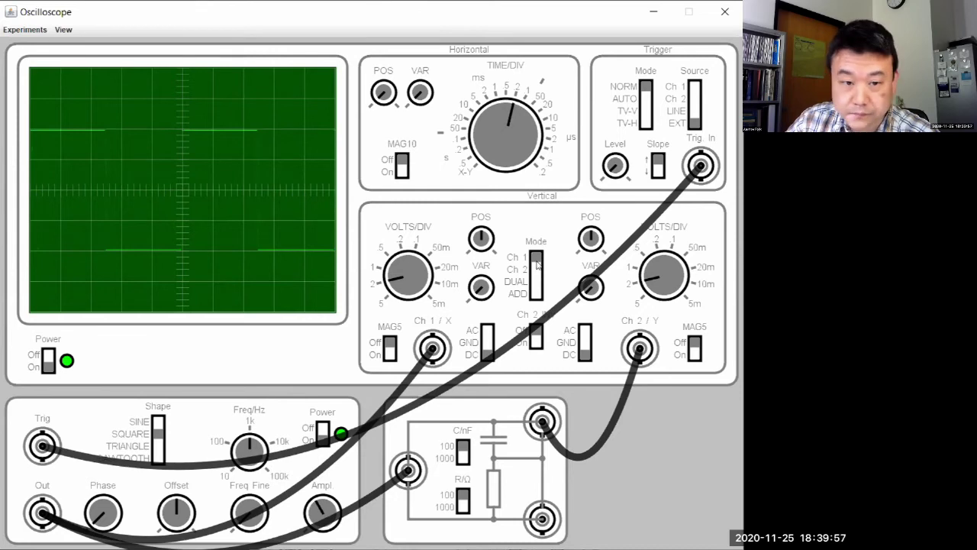
click(536, 267)
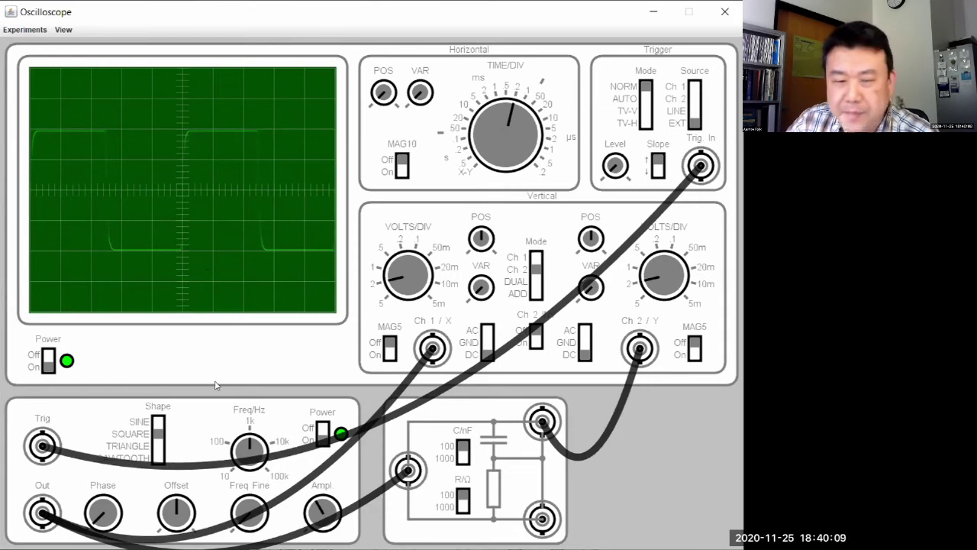
Step: Switch the circuit's capacitance to 1000 nF and display both channels in DUAL mode
click(462, 449)
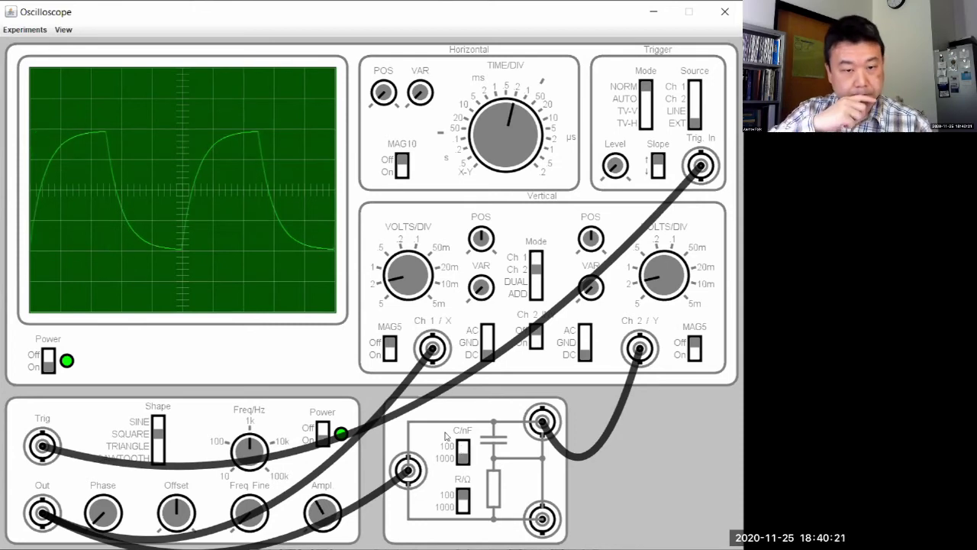
click(538, 263)
click(537, 281)
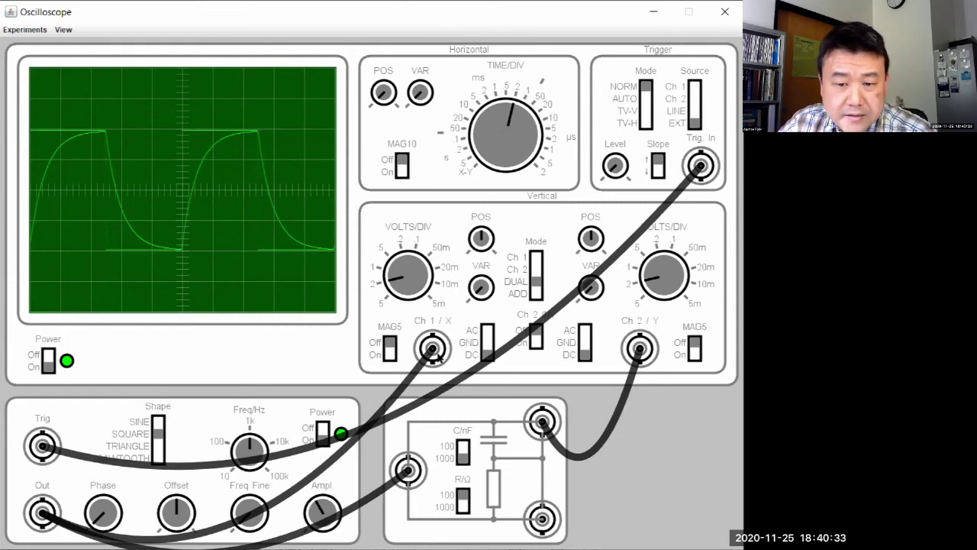
Step: Ground the Ch 1 input briefly to tell the two traces apart, and return it to DC coupling
click(483, 350)
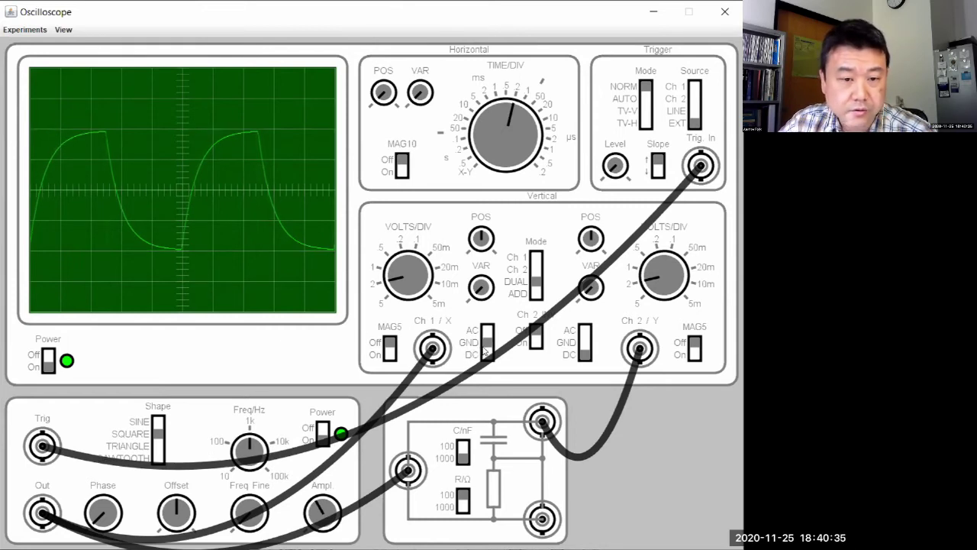
click(483, 351)
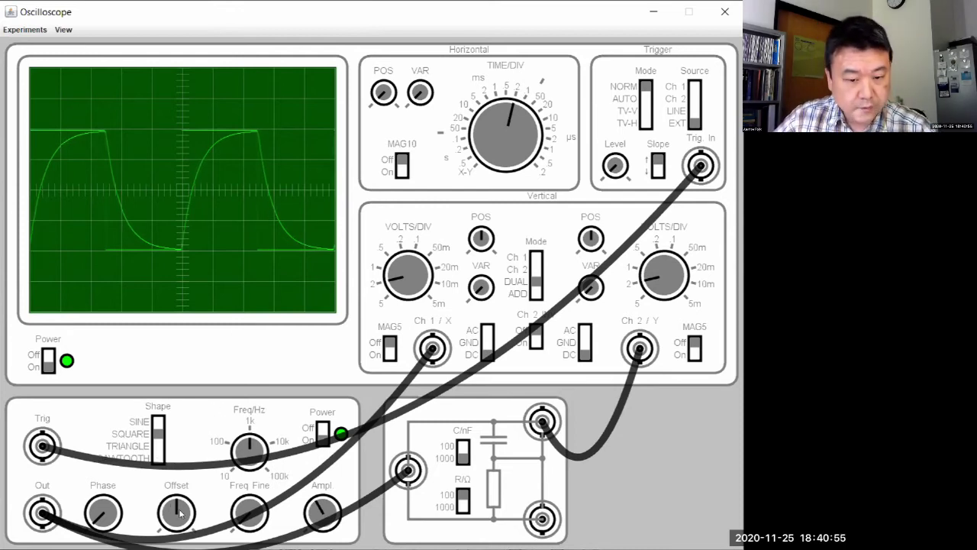
Step: Raise the generator's offset until the waveform's low level sits at zero, and set both channels to 5 V/div
drag(180, 512, 184, 511)
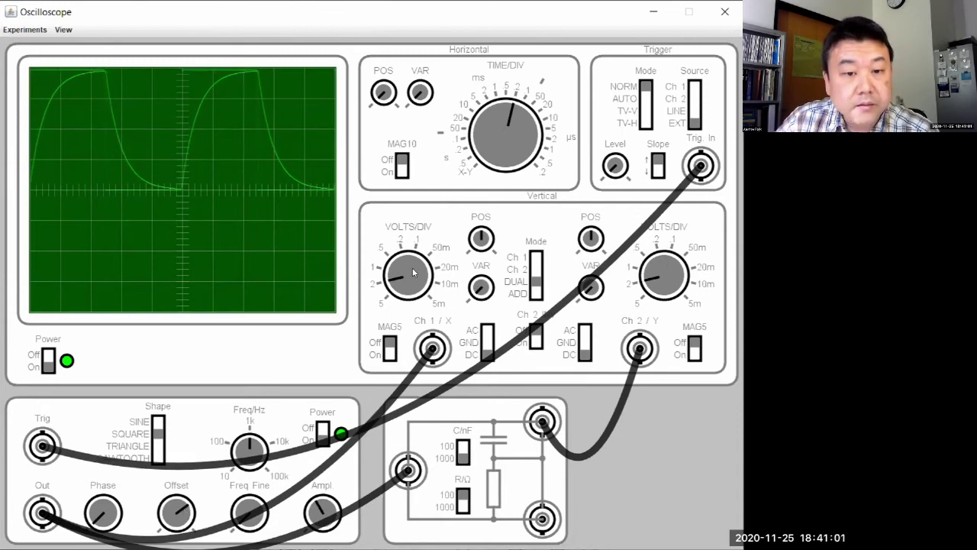
drag(412, 269, 412, 273)
drag(658, 281, 658, 281)
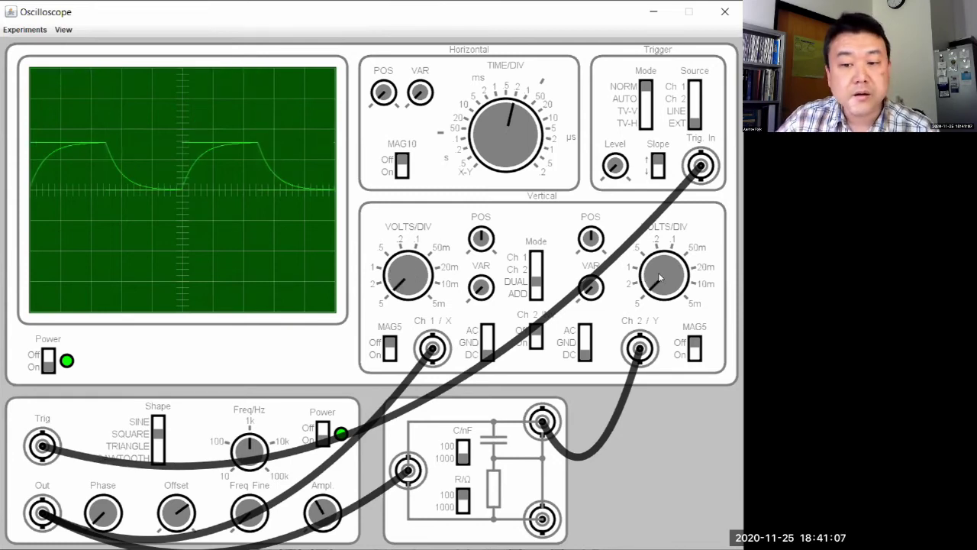
Step: Set both channels to 2 V/div and lower their zero levels two divisions below centre by grounding each input, finishing with DC coupling
drag(663, 270, 663, 271)
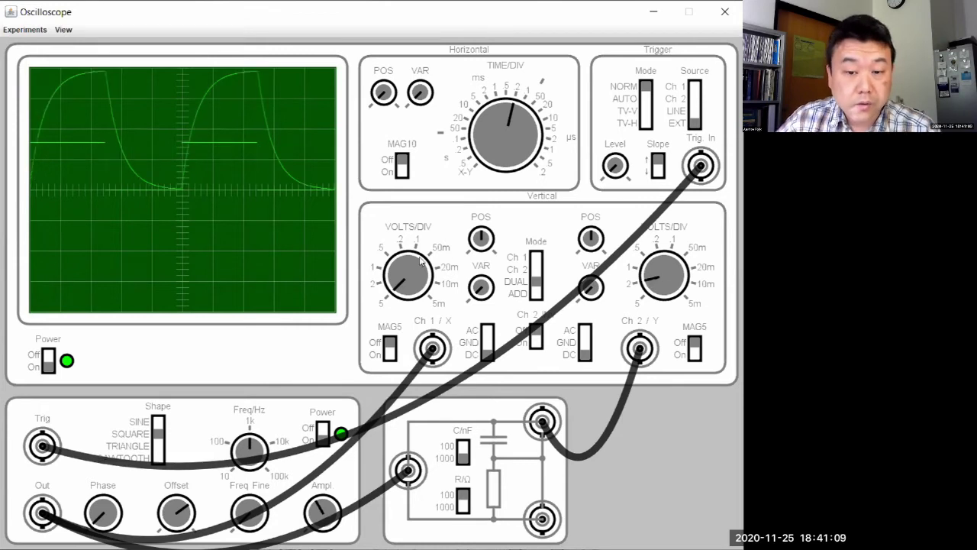
drag(402, 280, 402, 281)
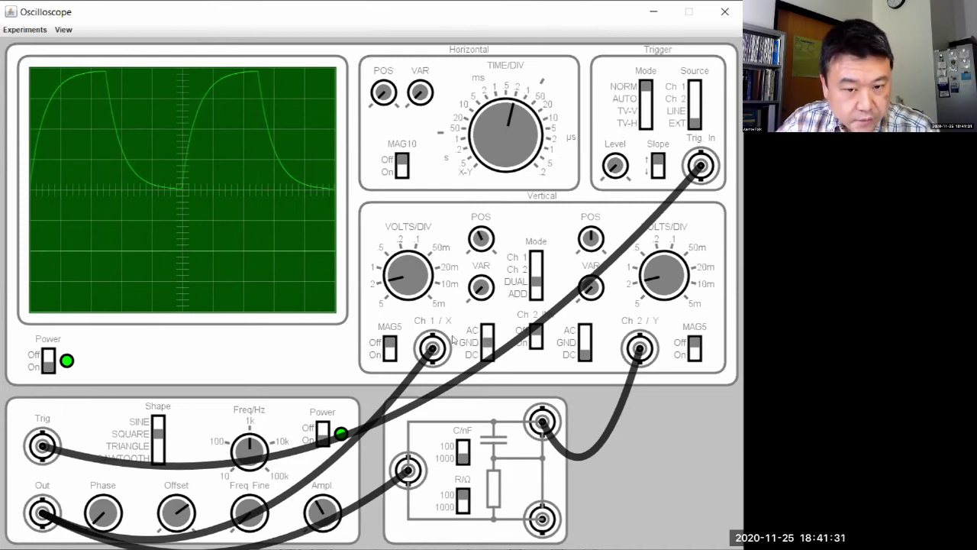
click(488, 348)
click(585, 345)
drag(587, 235, 589, 235)
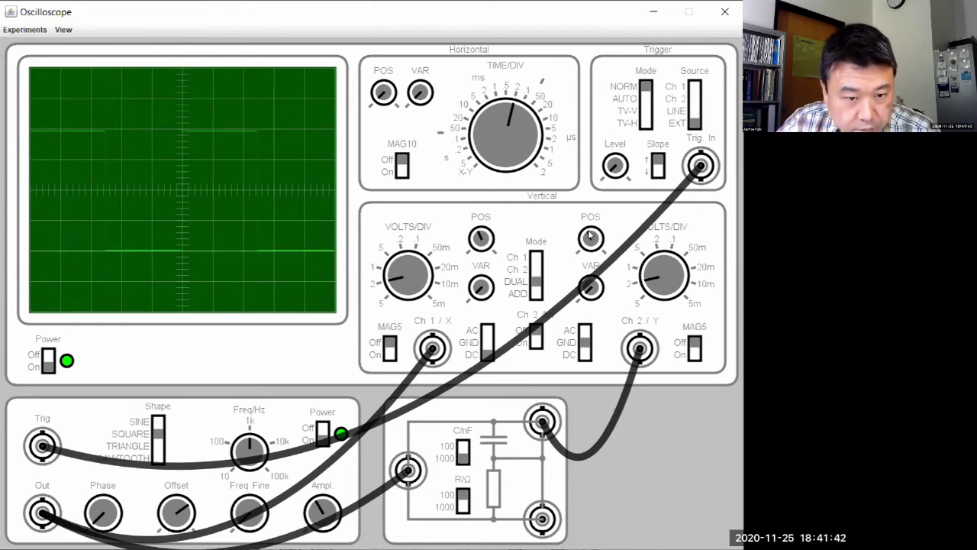
click(585, 351)
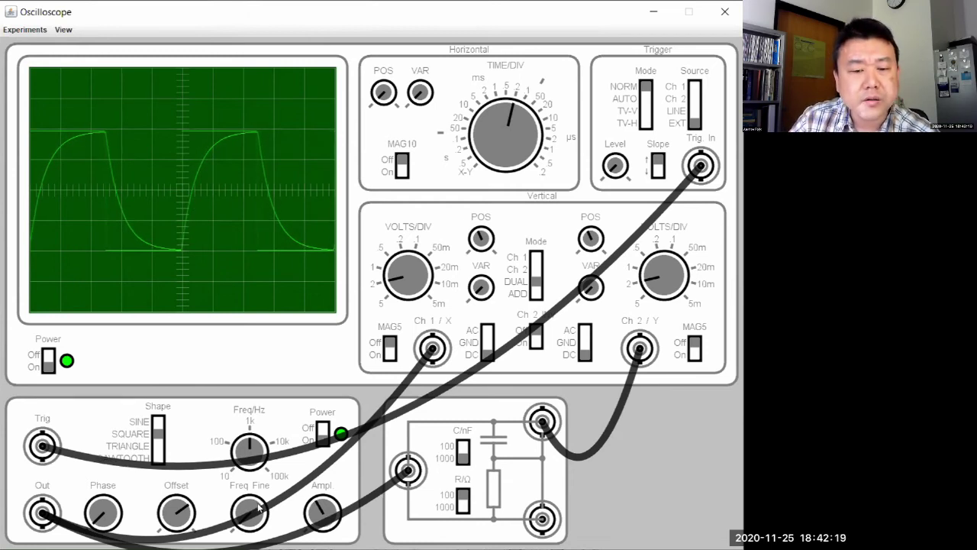
Step: Switch the generator to the 100 Hz range, fine-tune it to about one period across the display, and align the falling edge with the centre line
drag(259, 507, 244, 518)
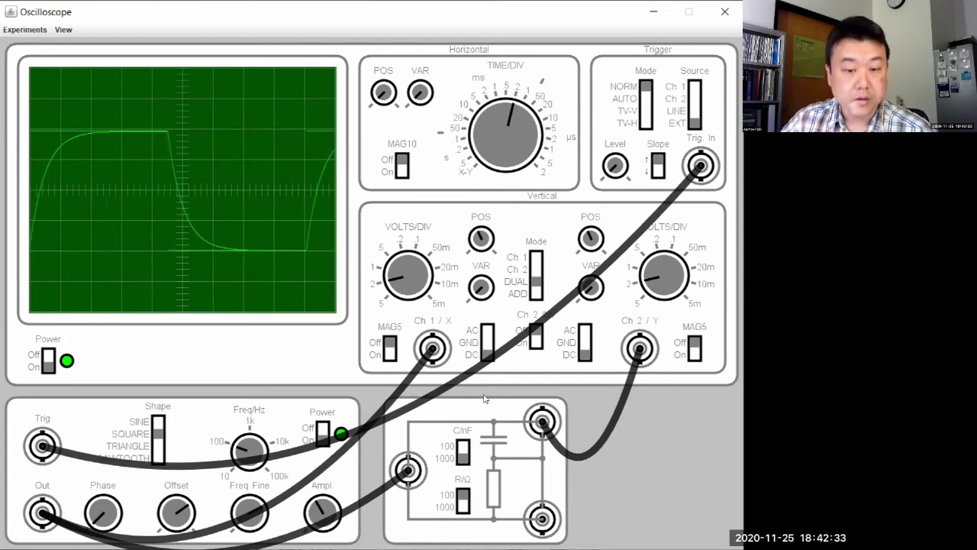
drag(383, 91, 384, 91)
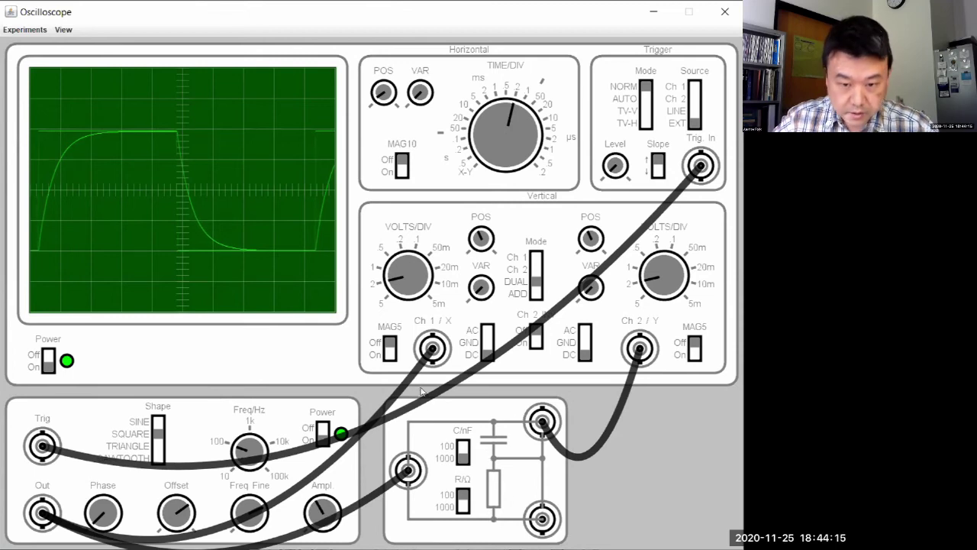
Step: Move the Ch 1 connection from the generator's output to the RC circuit's lower terminal across the resistor
drag(433, 349, 204, 368)
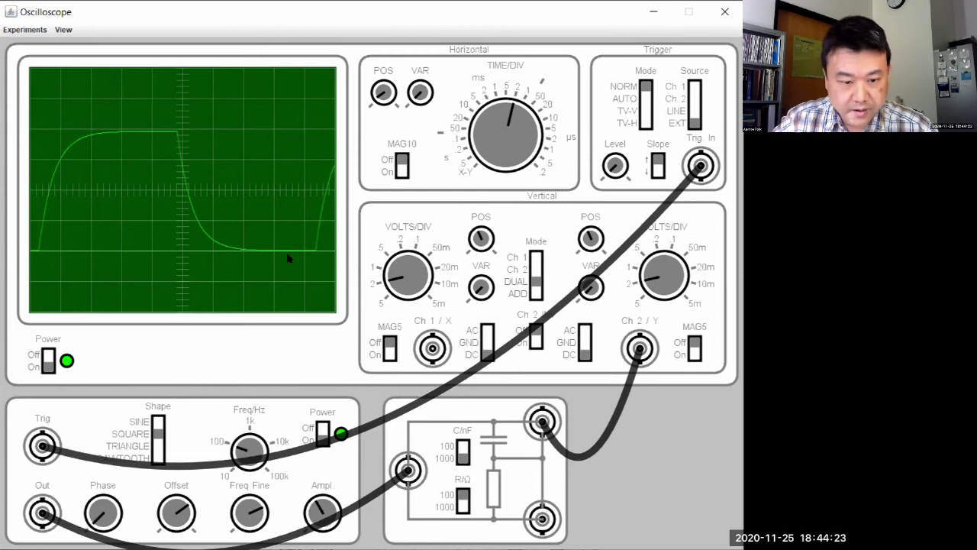
drag(543, 521, 542, 473)
drag(467, 421, 433, 348)
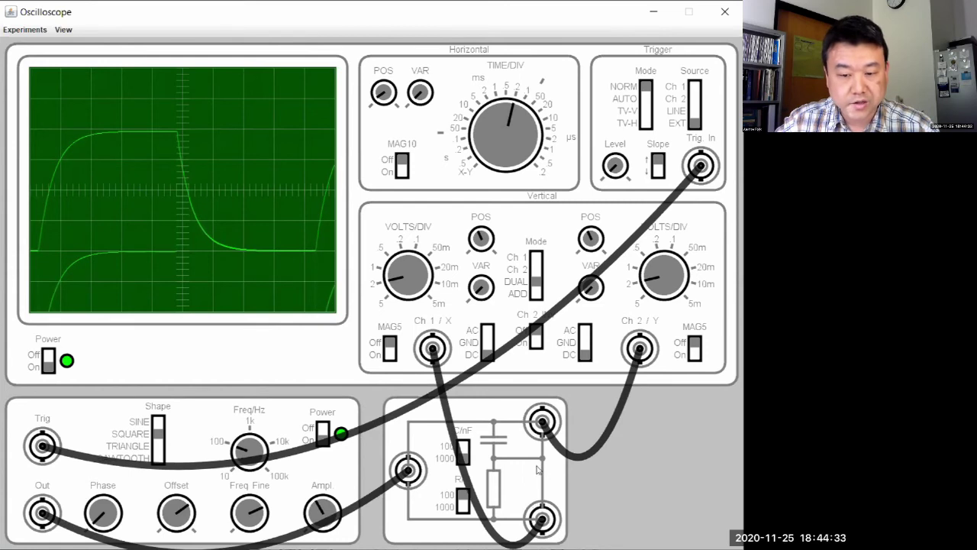
click(537, 333)
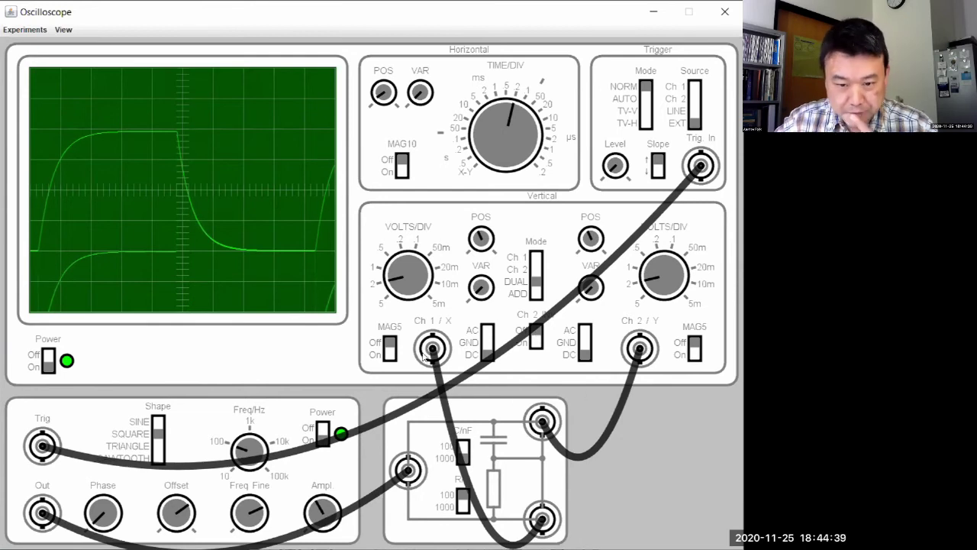
Step: Swap the probes so Ch 1 reads the circuit's upper terminal and Ch 2 the lower one, and invert Ch 2
drag(432, 351, 542, 519)
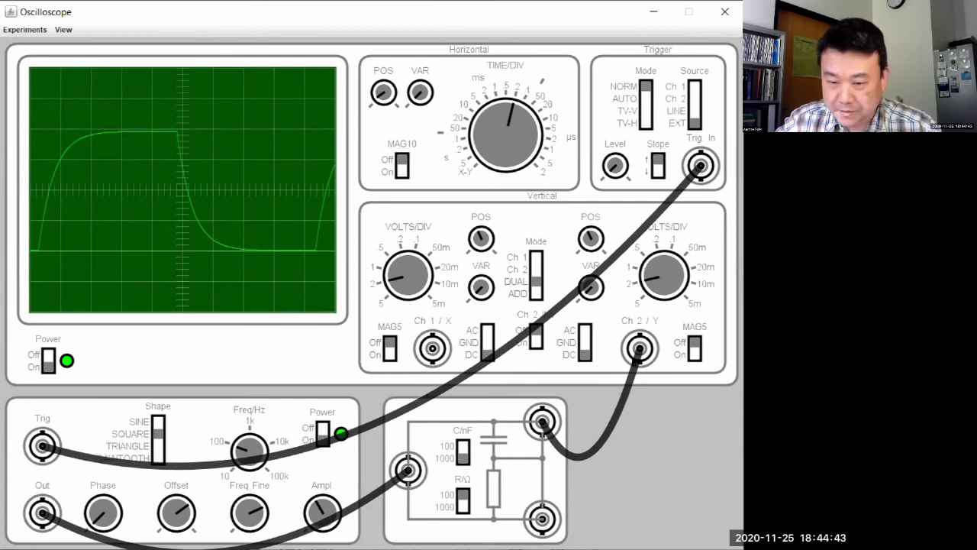
drag(640, 351, 432, 350)
drag(543, 517, 640, 348)
click(535, 334)
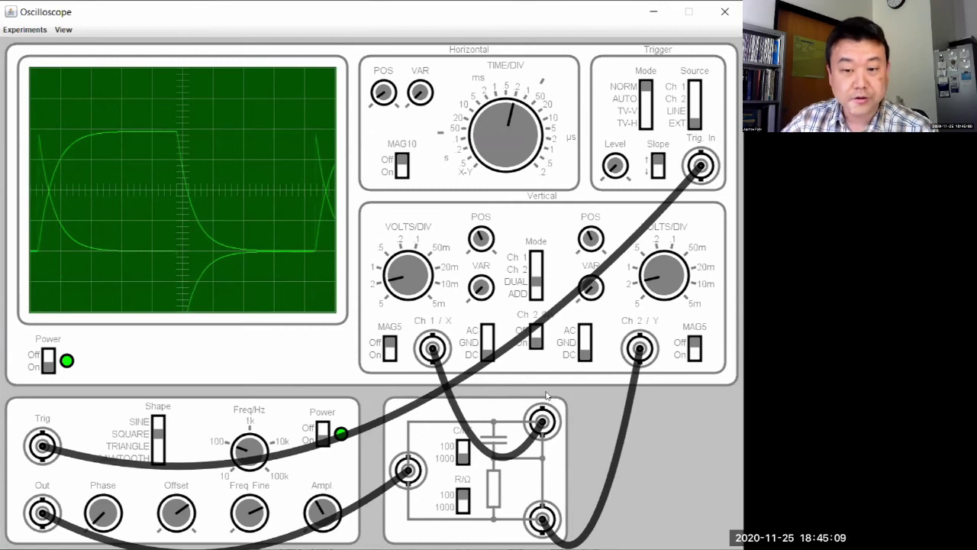
Step: View the channels' sum in ADD mode and Ch 1 alone to compare the waveforms, and return to DUAL mode
click(536, 287)
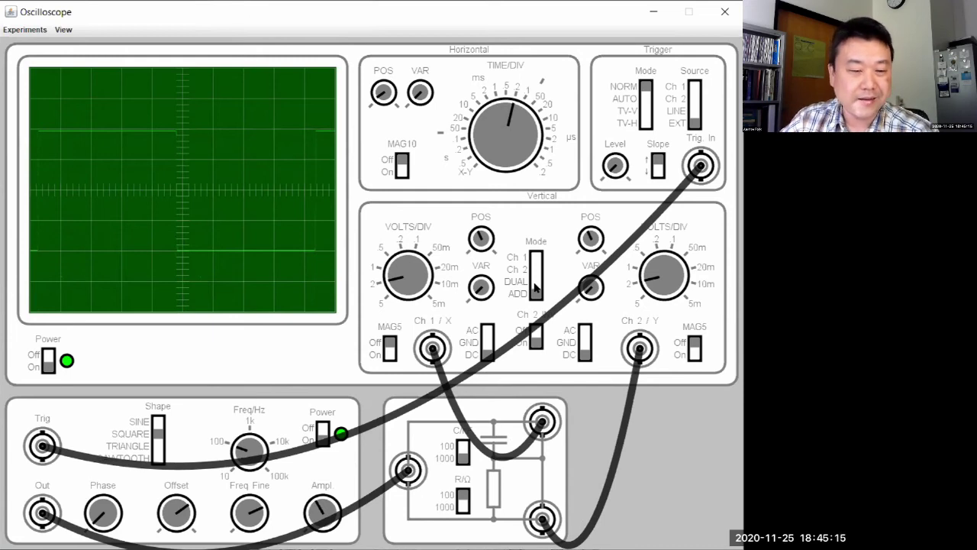
click(534, 284)
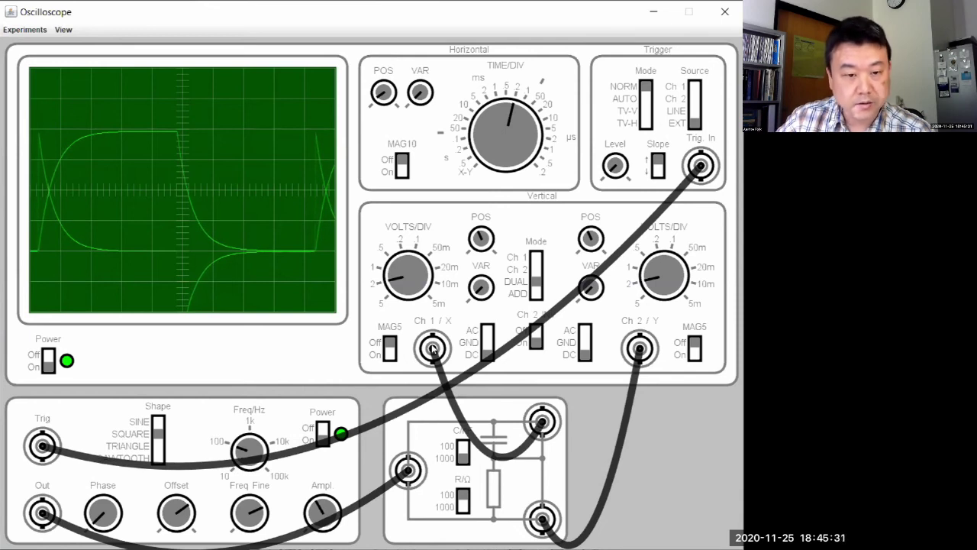
click(540, 283)
click(540, 283)
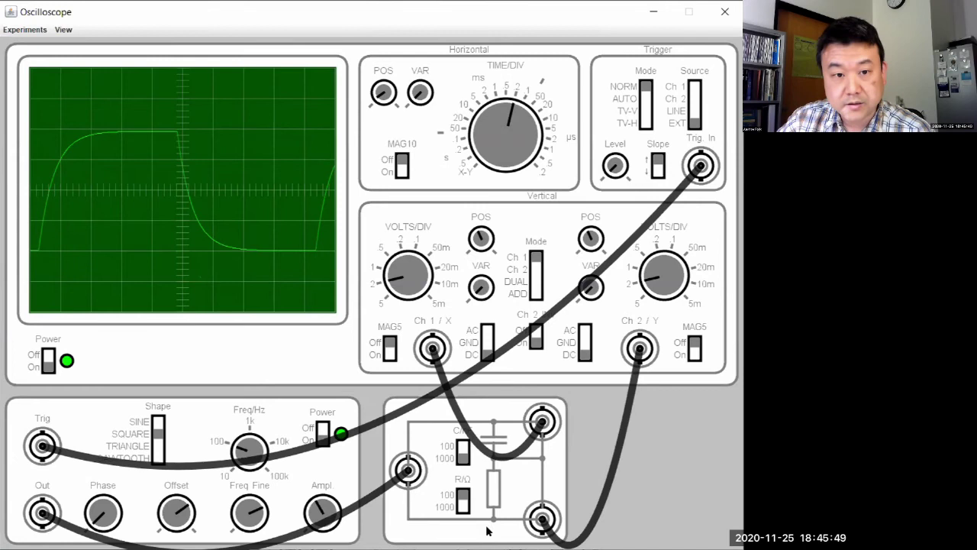
click(538, 263)
click(537, 263)
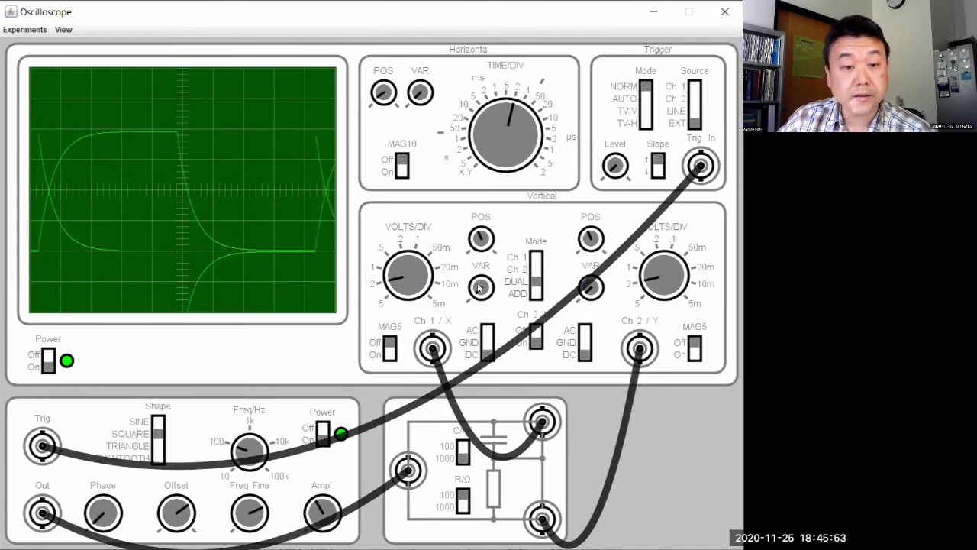
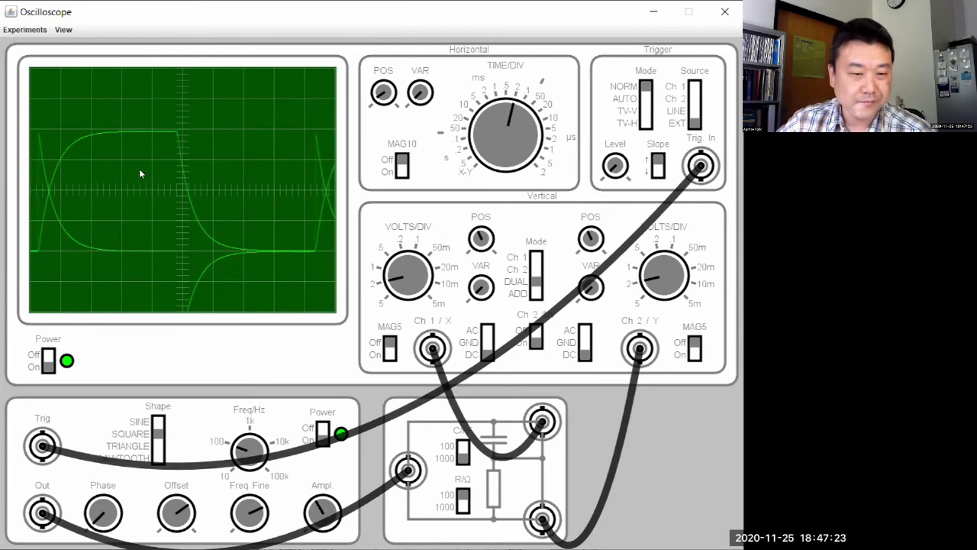
Step: Load the Resonant Circuit experiment and power on both the oscilloscope and the function generator
click(40, 30)
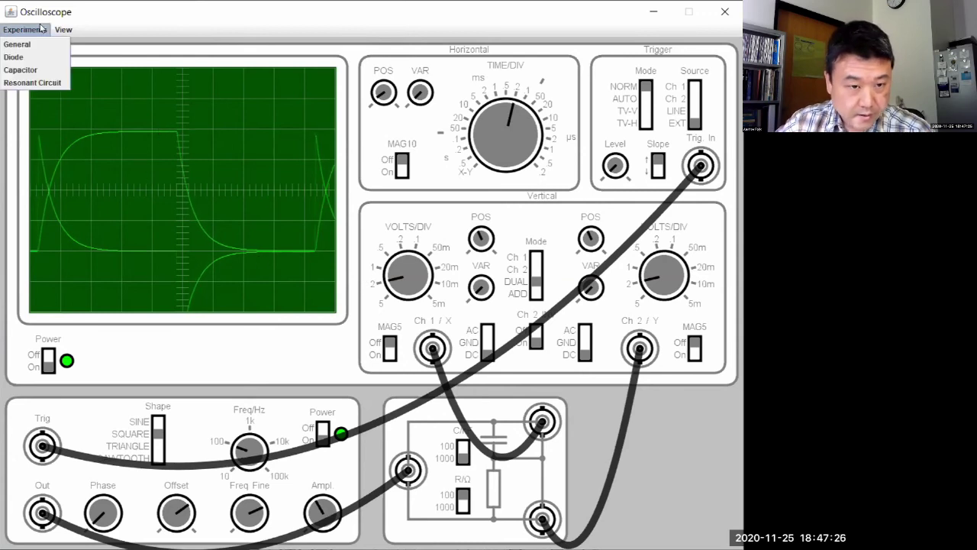
click(32, 82)
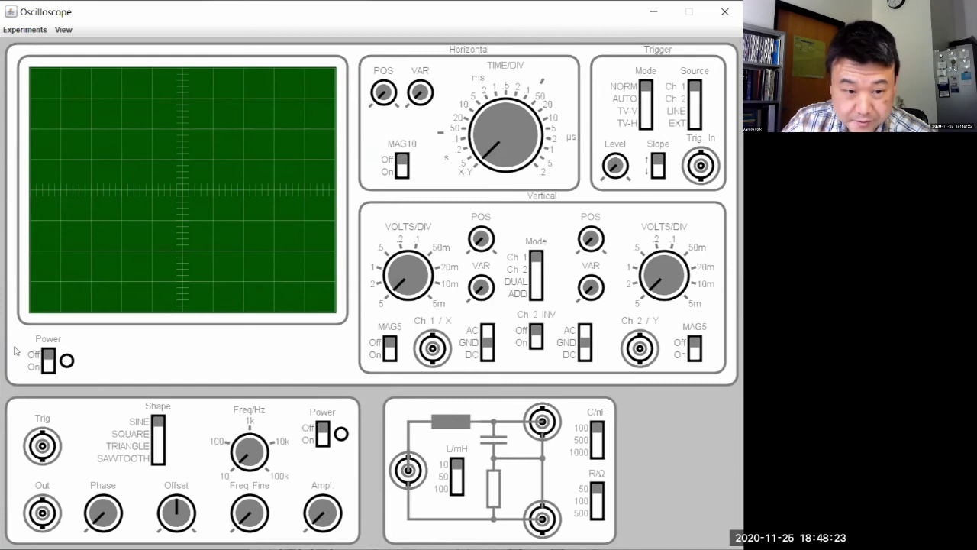
click(48, 358)
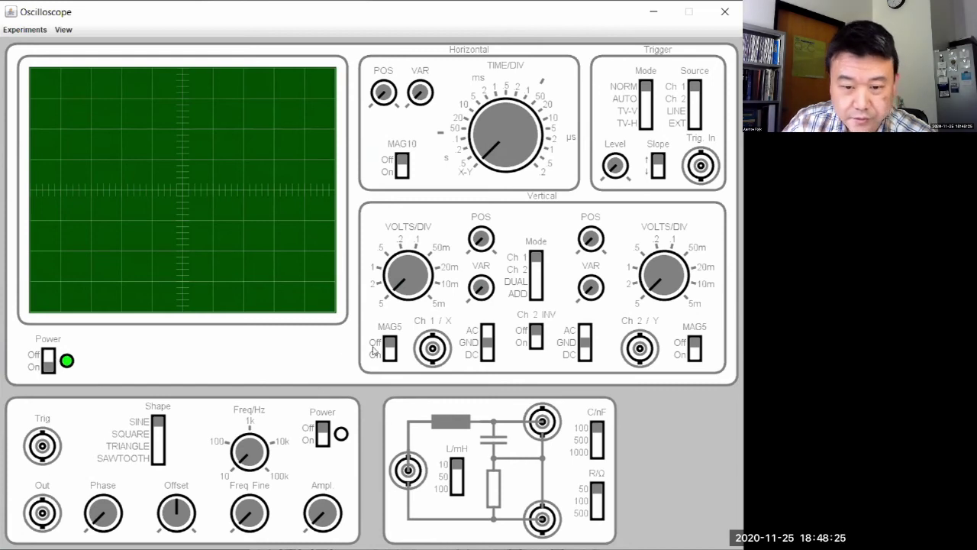
click(327, 436)
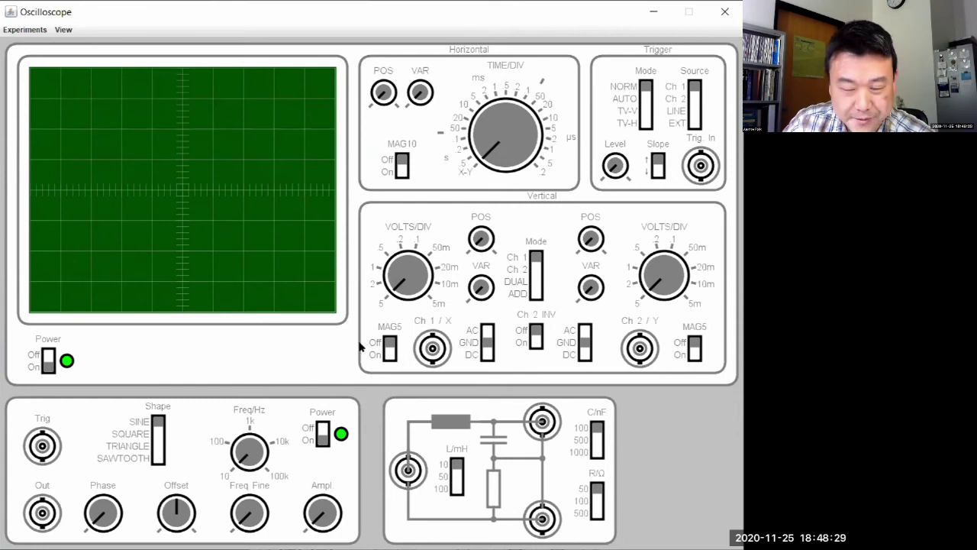
Step: Set up external triggering from the generator's trigger output, with Ch 1 centred at 2 V/div and the time base at 2 ms/div
click(396, 284)
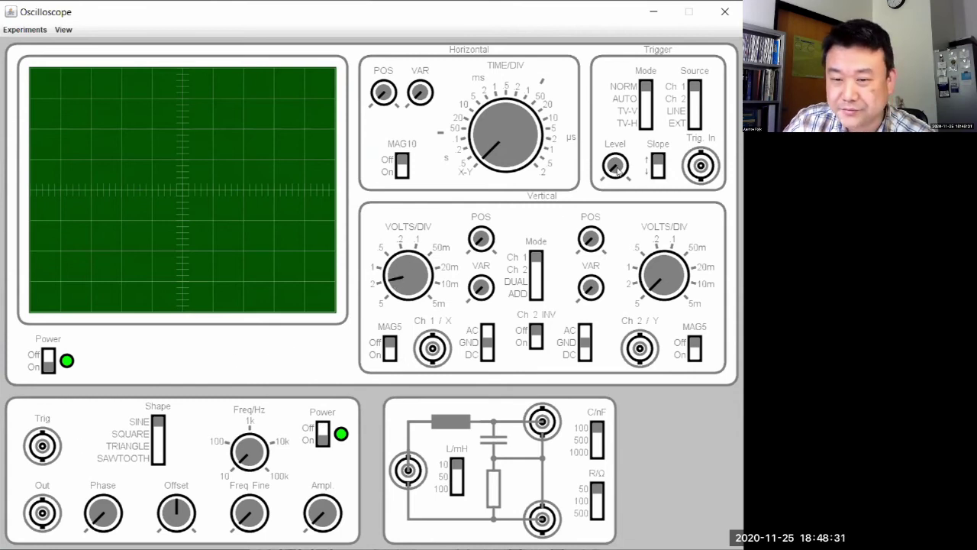
drag(42, 446, 697, 170)
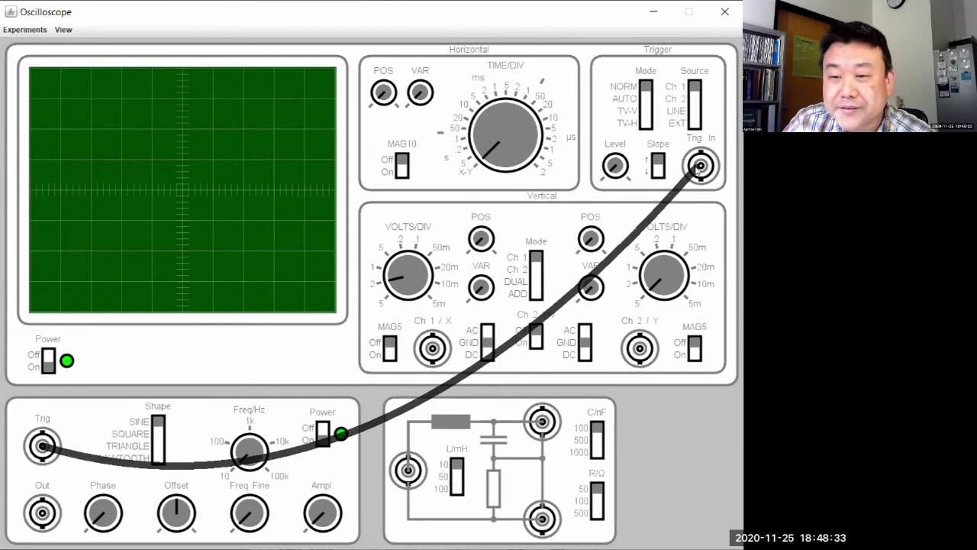
click(695, 121)
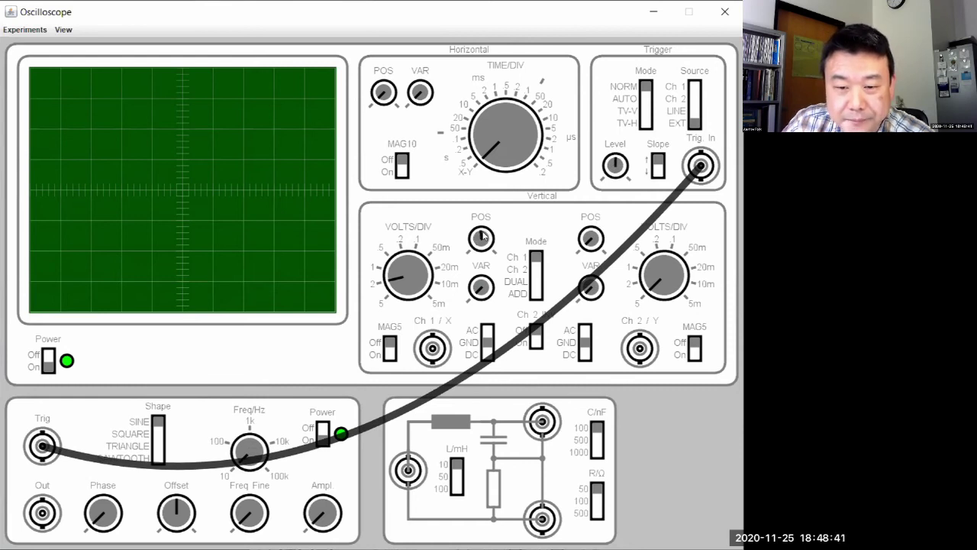
mouse_move(493, 152)
mouse_down()
mouse_move(481, 144)
mouse_move(496, 114)
mouse_up()
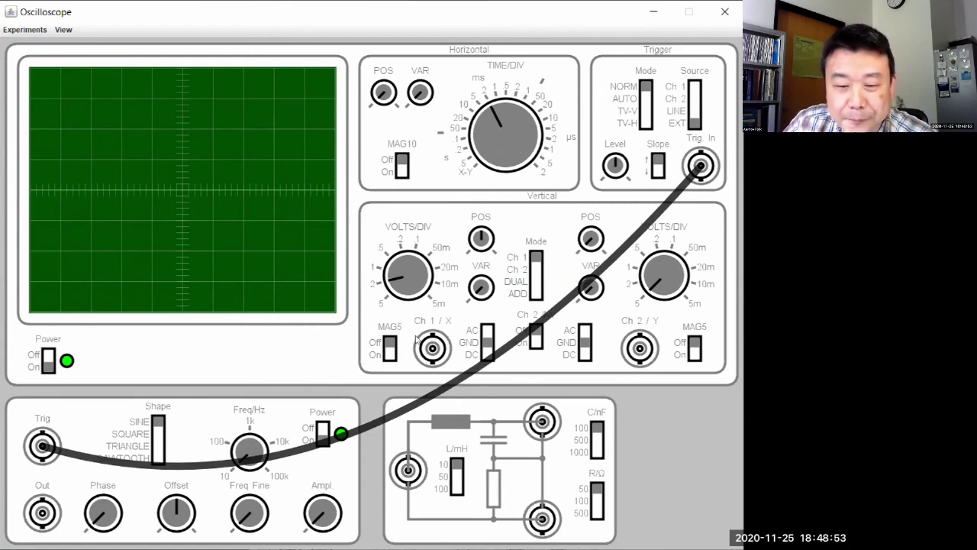
Step: Feed a 100 Hz square wave from the generator into DC-coupled Ch 1, with its amplitude raised to four divisions peak to peak
click(159, 443)
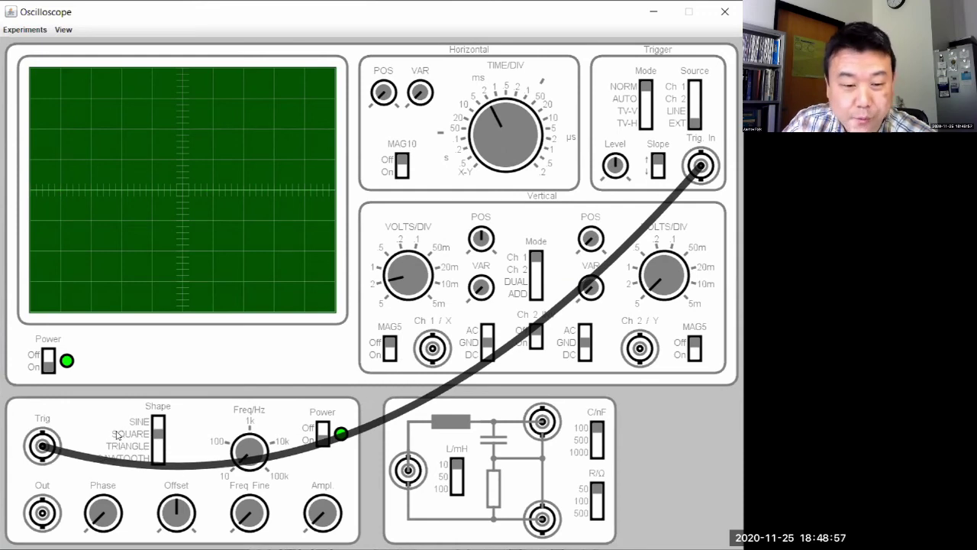
drag(44, 514, 432, 348)
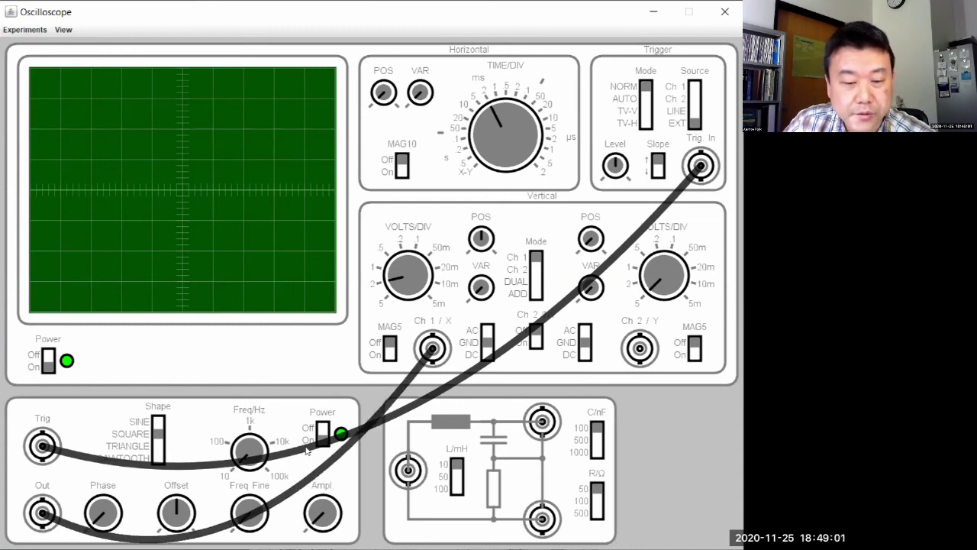
mouse_move(252, 460)
mouse_down()
mouse_move(252, 449)
mouse_move(263, 455)
mouse_up()
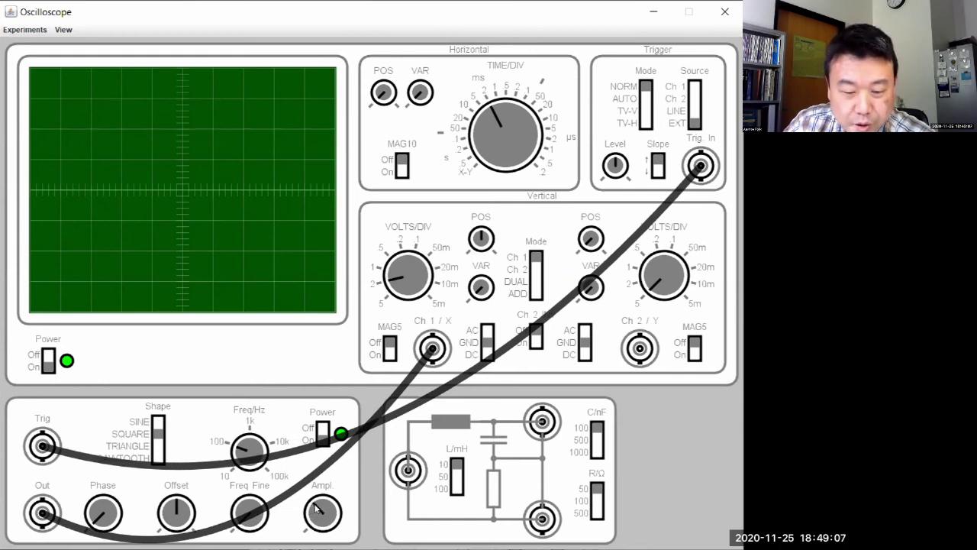
click(487, 353)
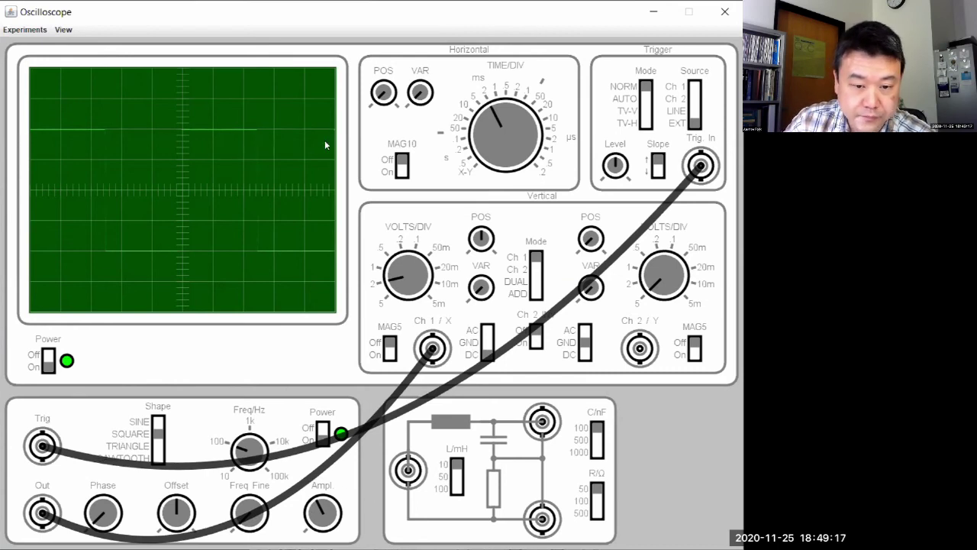
Step: Connect the generator's output to the resonant circuit and its lower terminal to Ch 2, displaying both channels in DUAL mode with Ch 2 centred and DC-coupled
drag(42, 512, 408, 470)
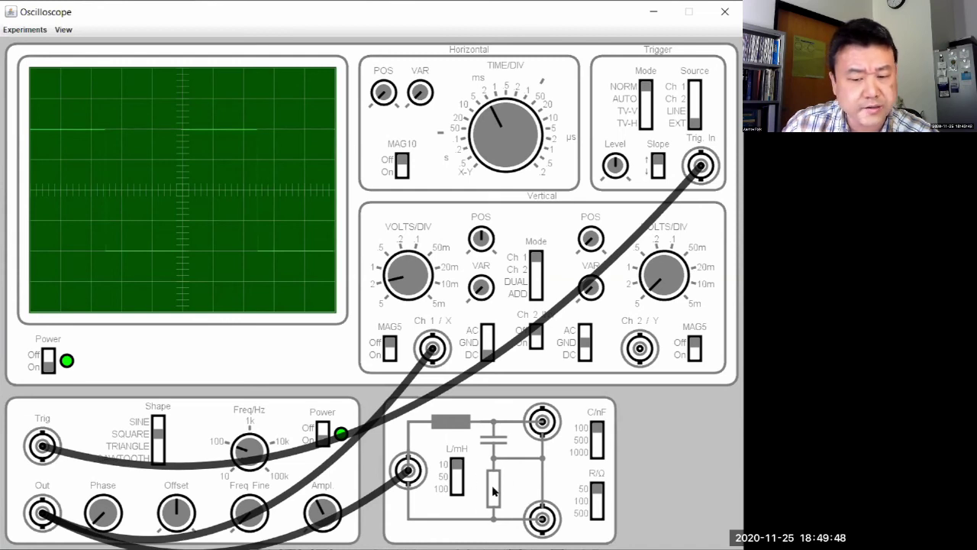
drag(544, 519, 642, 349)
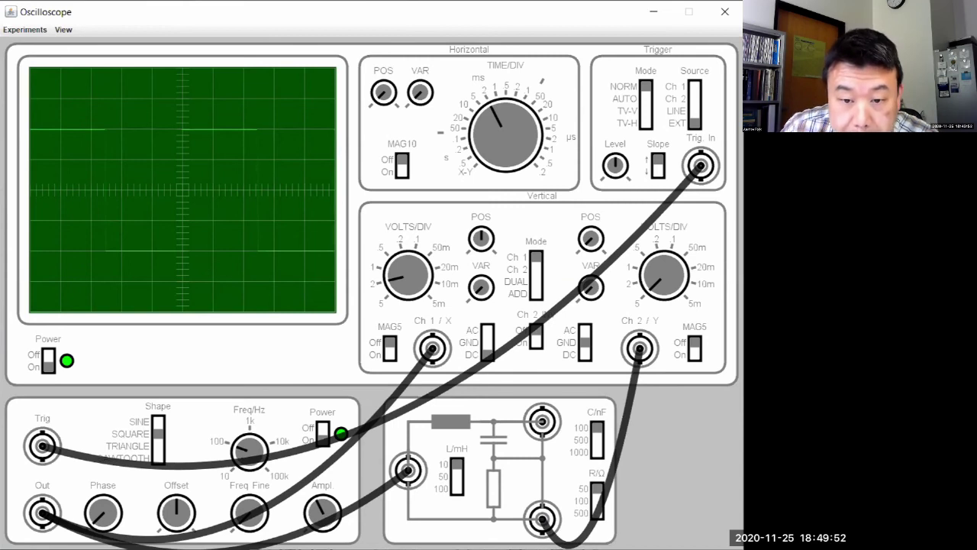
click(537, 269)
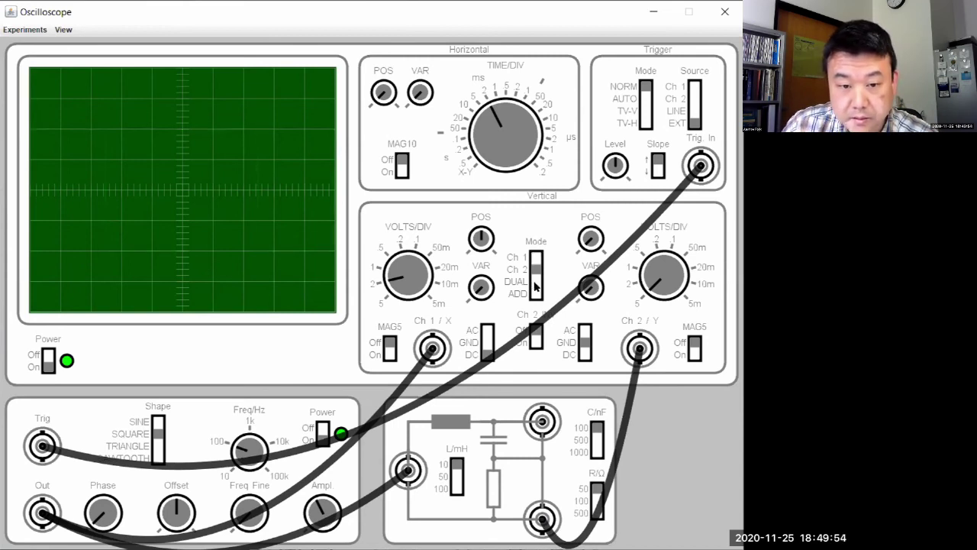
click(537, 283)
drag(594, 233, 590, 235)
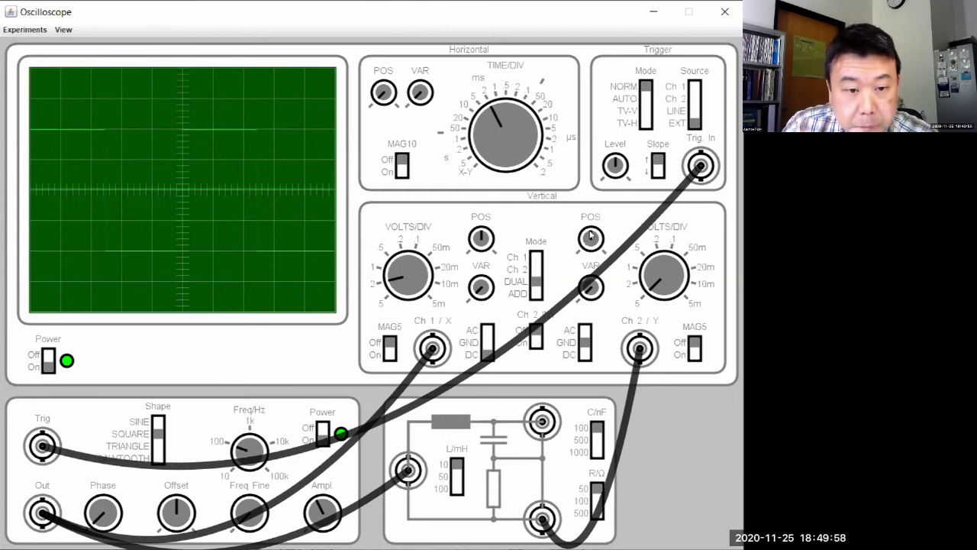
click(583, 349)
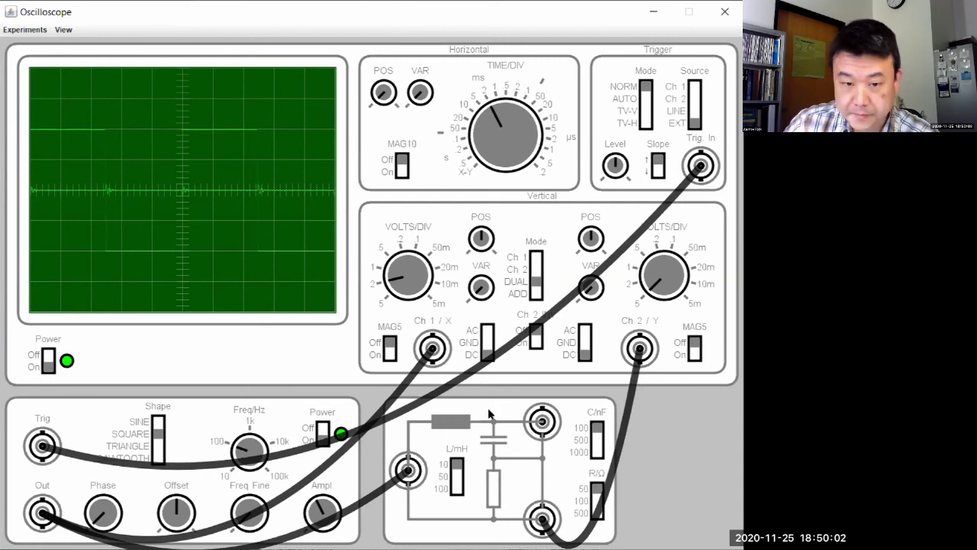
Step: Set Ch 2 to 1 V/div and the time base to 1 ms/div to enlarge the ringing at the square wave's edges
scroll(658, 283, up, 3)
scroll(658, 283, down, 1)
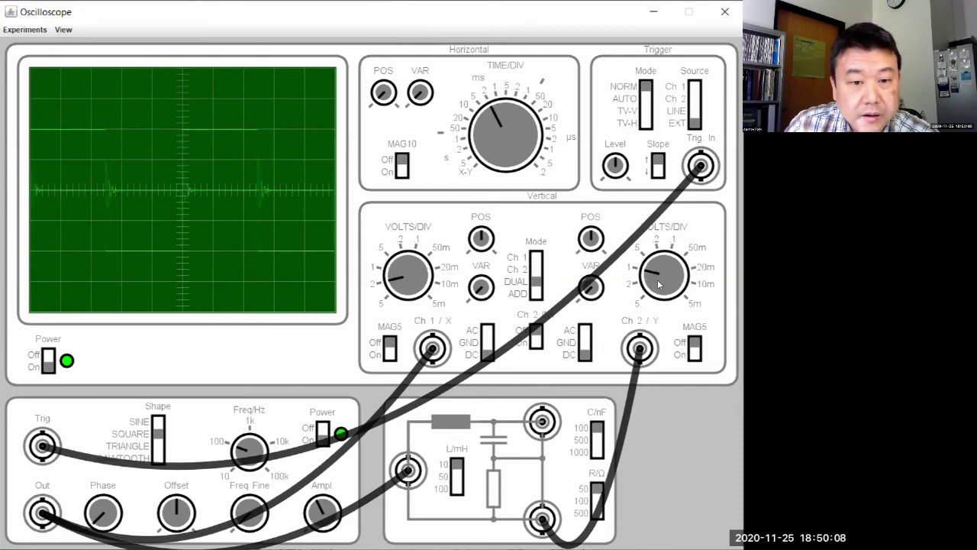
scroll(516, 121, up, 1)
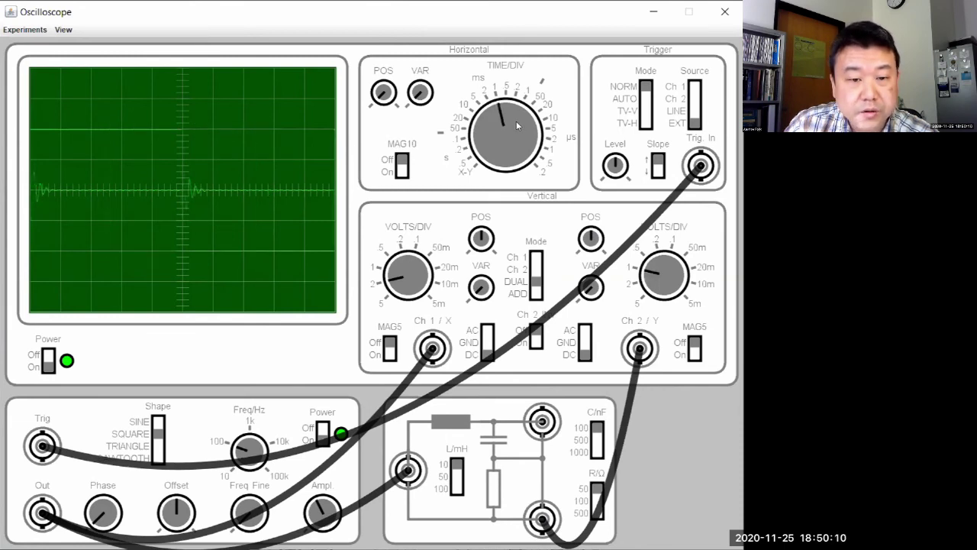
Step: Set the time base to 0.2 ms/div and shift the traces horizontally so the rising edge starts two divisions into the screen
scroll(517, 120, up, 1)
scroll(517, 121, down, 1)
scroll(517, 121, up, 1)
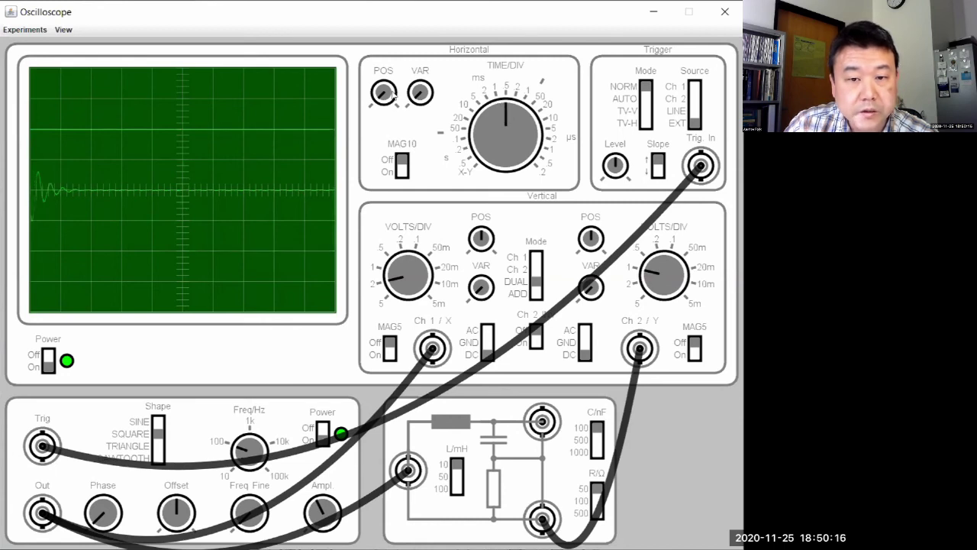
scroll(381, 93, up, 1)
scroll(381, 92, up, 4)
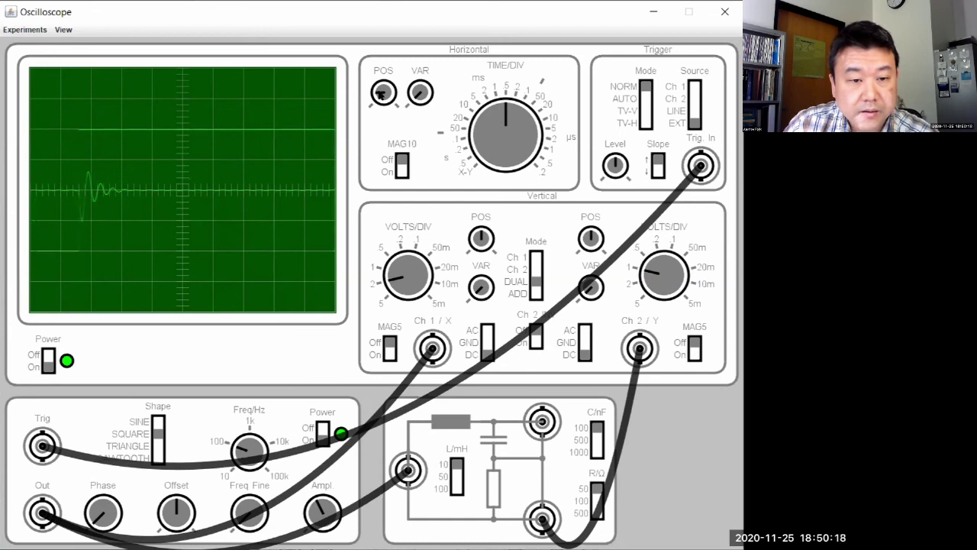
scroll(381, 92, down, 1)
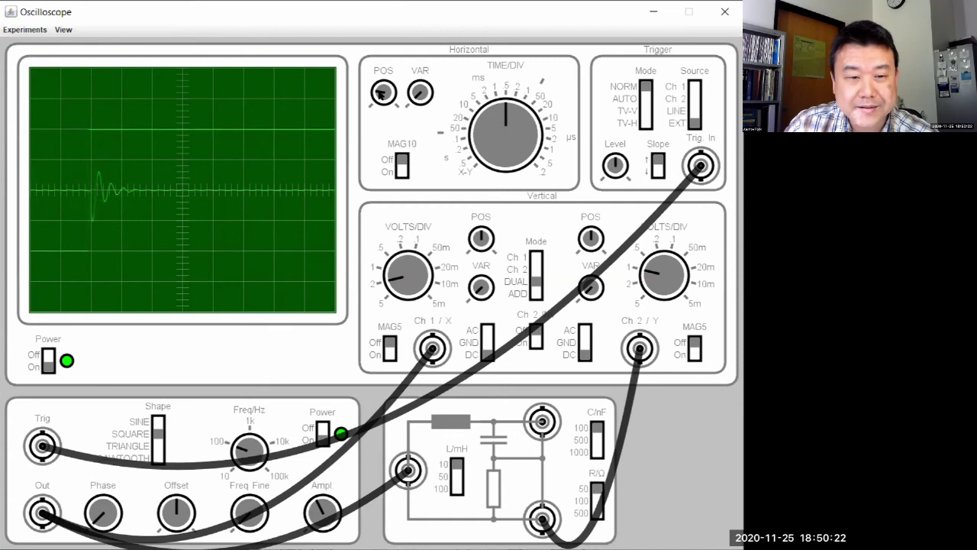
scroll(518, 116, down, 1)
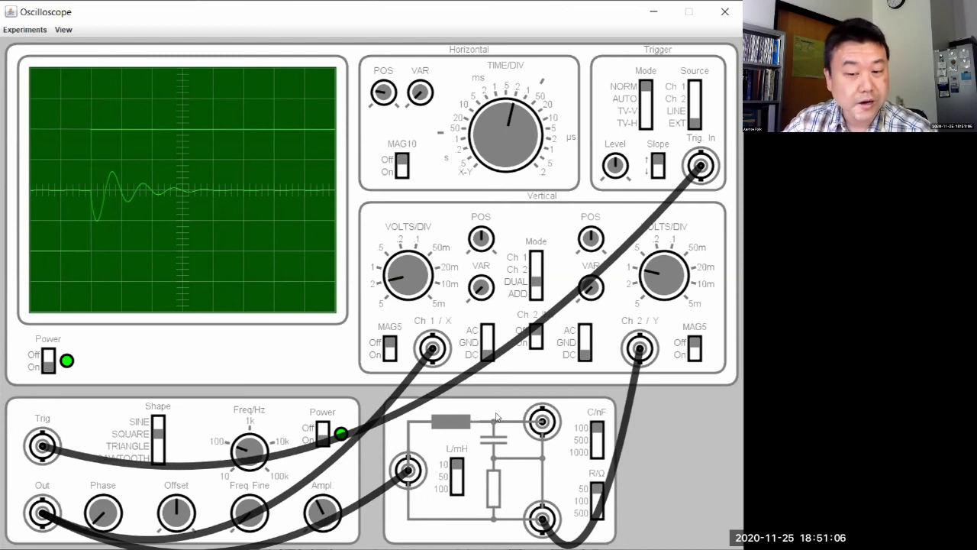
Step: Reconnect Ch 2 from the resonant circuit's lower terminal to its upper terminal and set Ch 2 to 2 V/div
click(626, 351)
drag(542, 422, 640, 348)
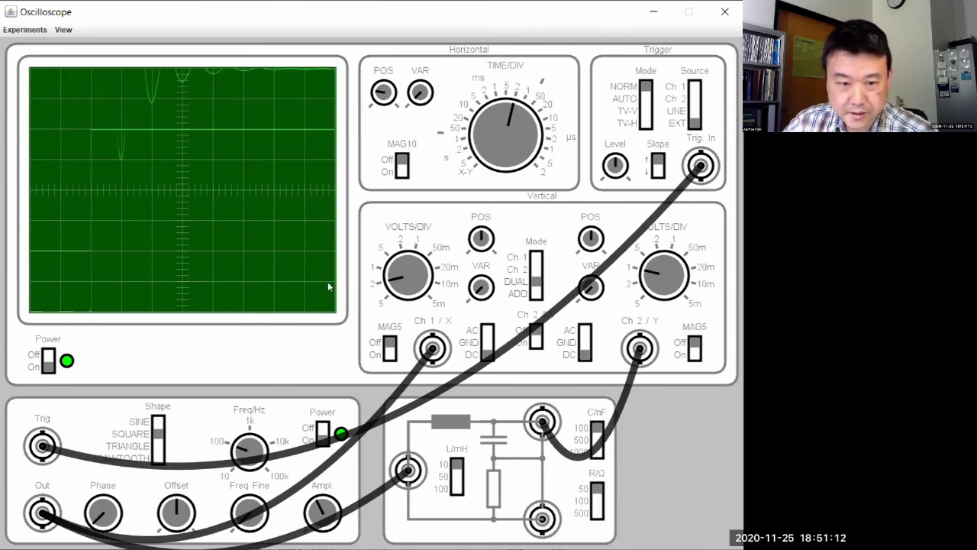
click(659, 282)
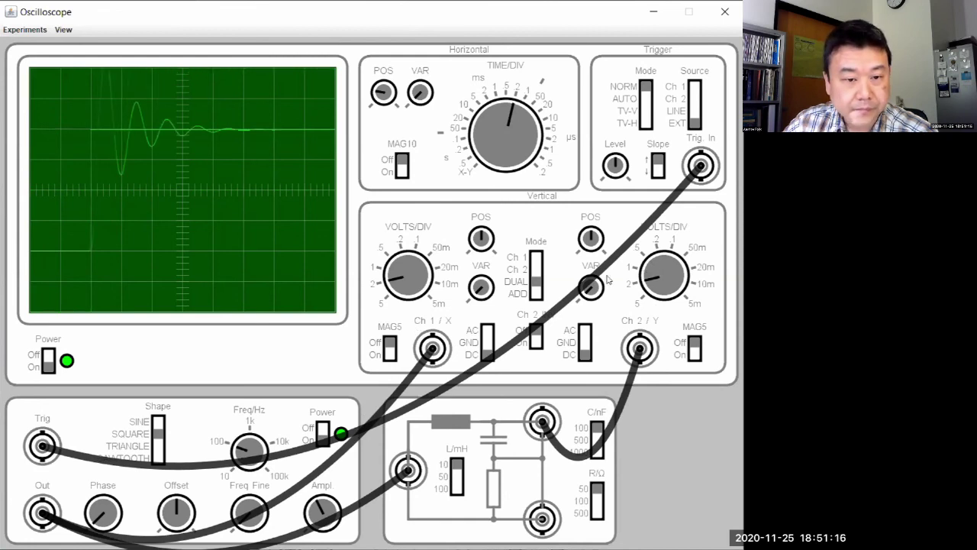
Step: Set the time base to 0.1 ms/div and lower both channel traces by about one division
click(497, 140)
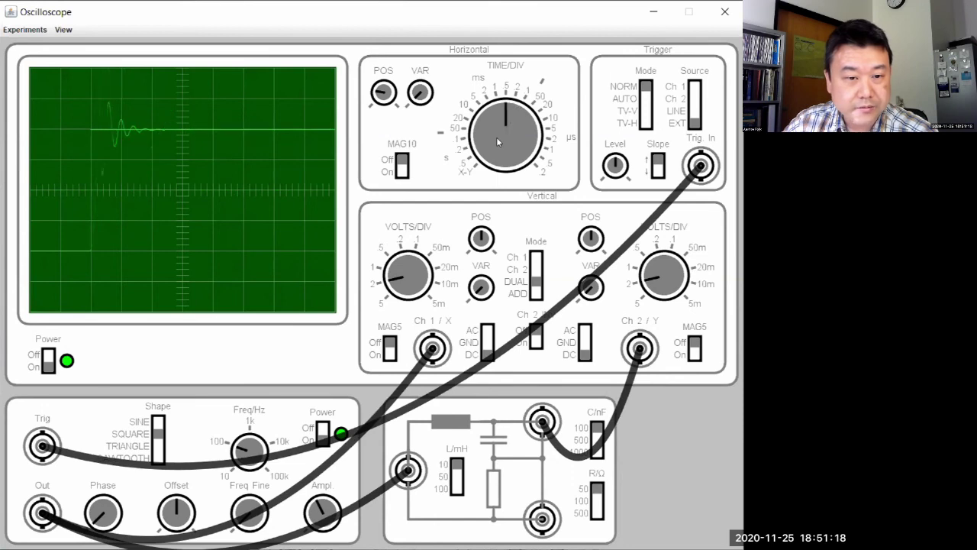
click(497, 139)
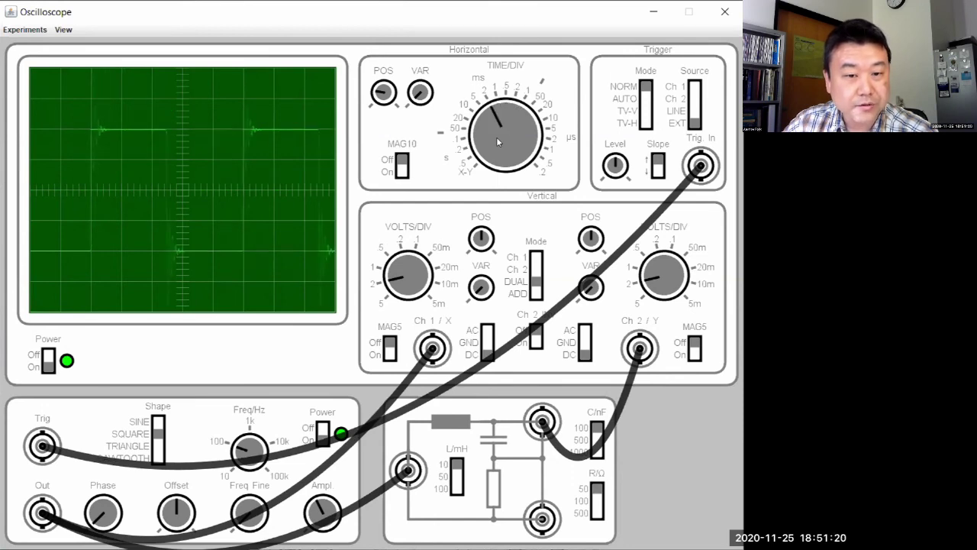
scroll(496, 137, up, 4)
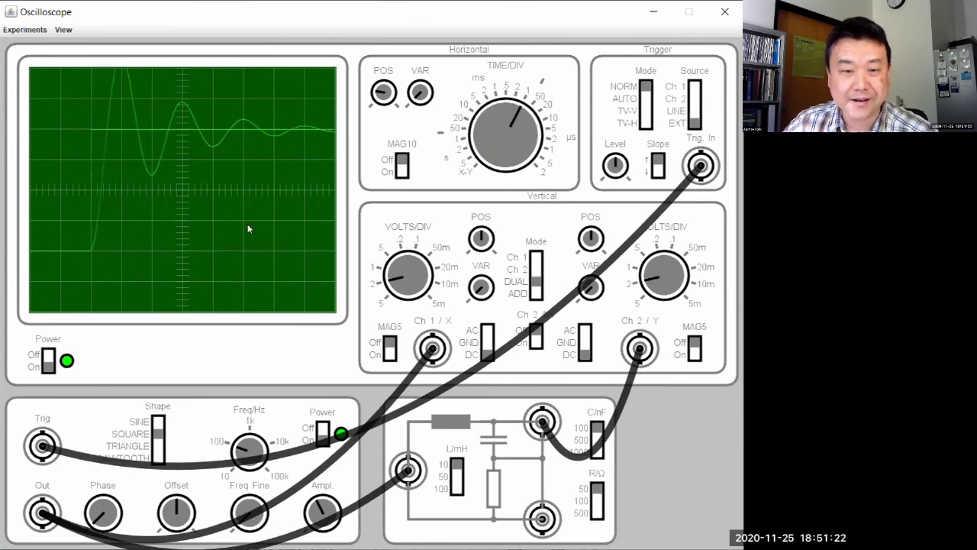
scroll(479, 234, down, 3)
scroll(479, 234, down, 3)
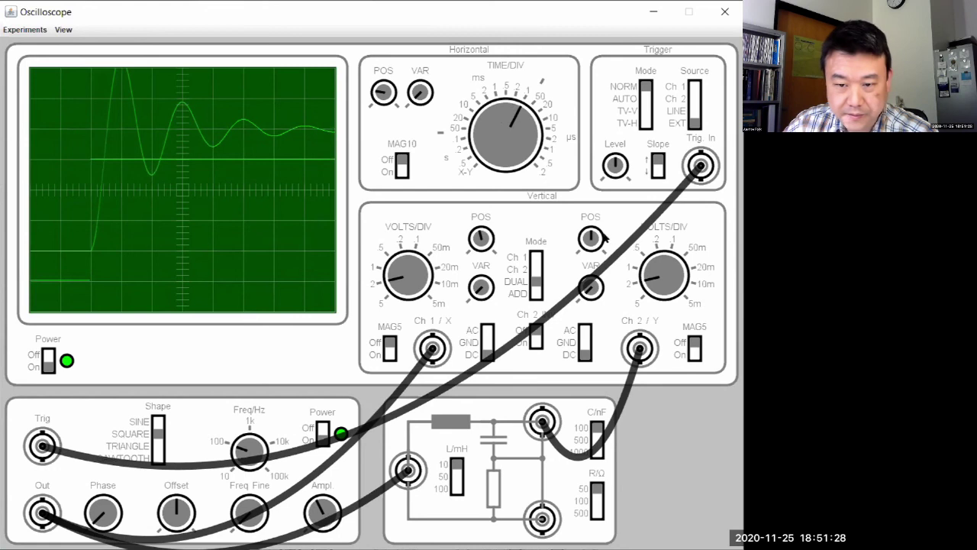
scroll(589, 237, down, 3)
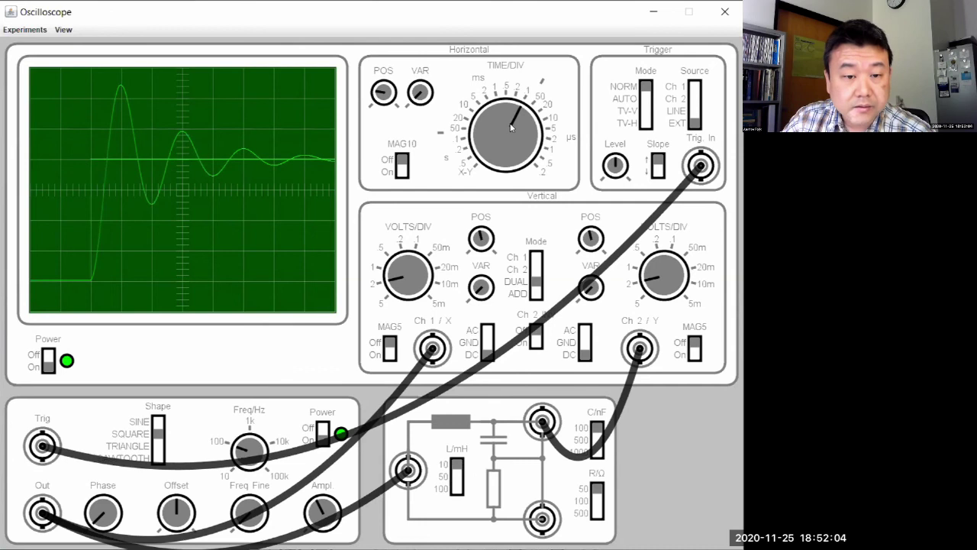
Step: Switch the trigger to the falling slope and shift the traces horizontally so the edge starts just over one division into the screen
drag(511, 132, 513, 128)
drag(381, 93, 378, 93)
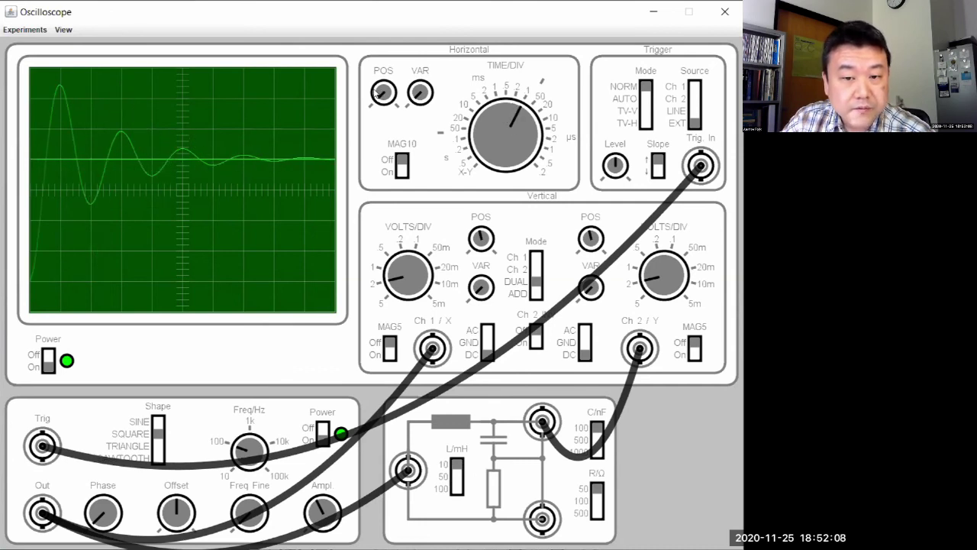
drag(507, 122, 500, 131)
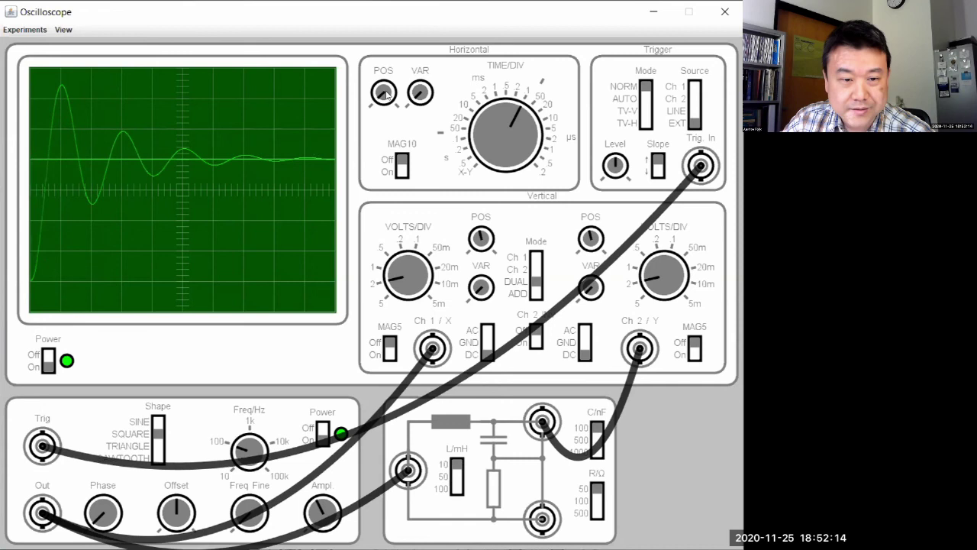
click(655, 166)
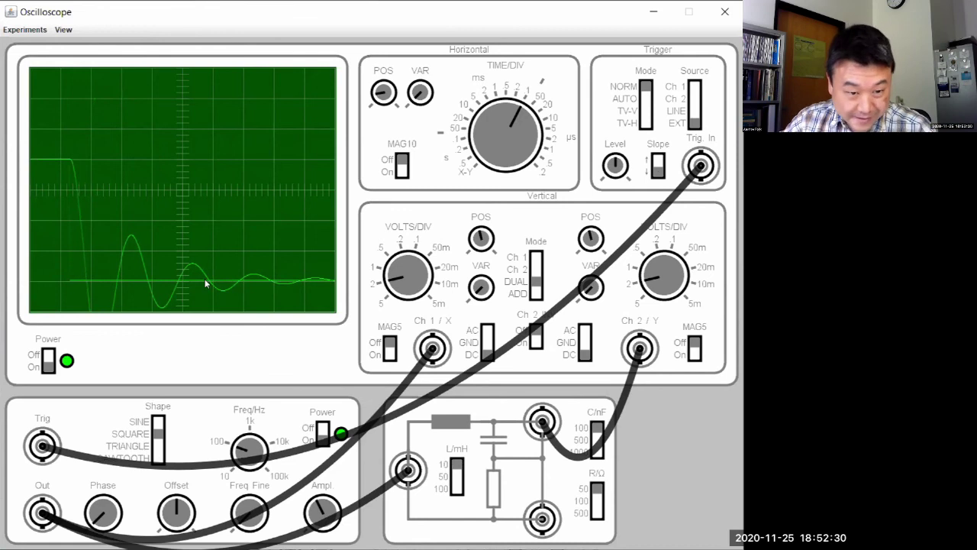
Step: Ground Ch 1 as a zero reference, raise the generator's offset until the settled low level meets it, and return Ch 1 to DC
click(487, 348)
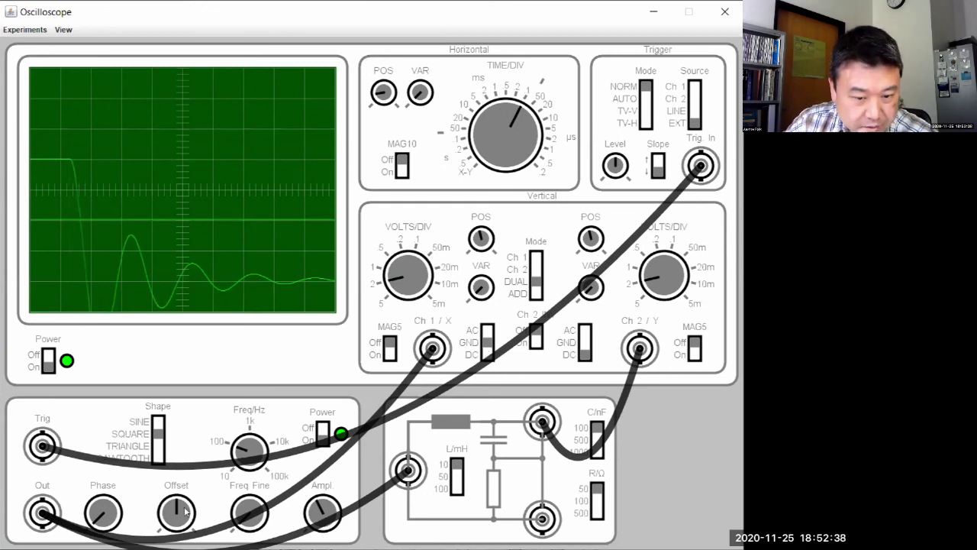
scroll(184, 511, up, 2)
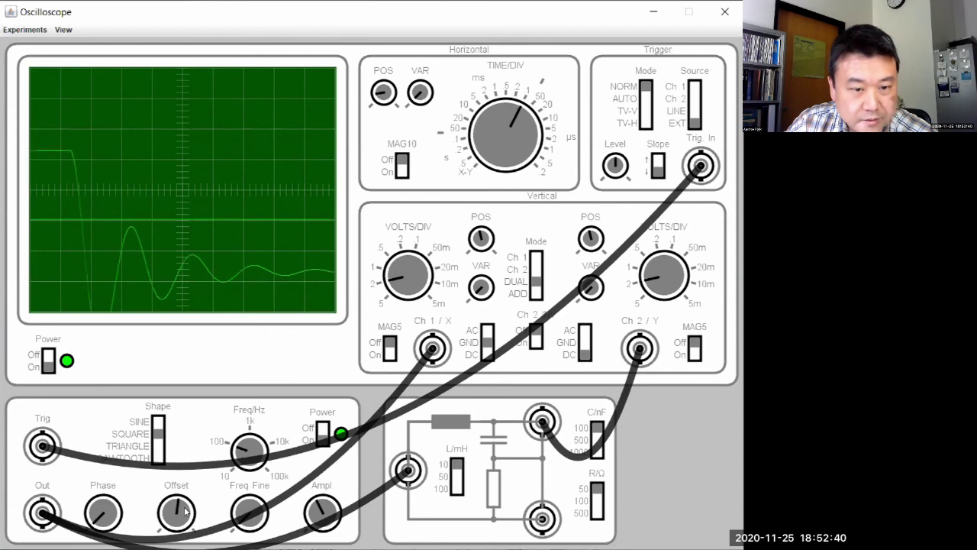
scroll(184, 511, up, 1)
scroll(184, 511, up, 5)
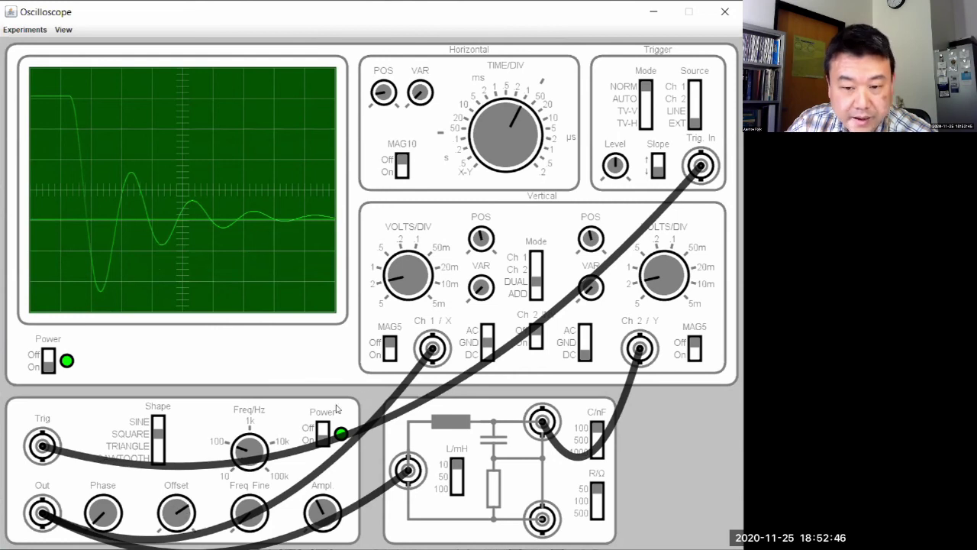
click(489, 345)
click(488, 345)
click(488, 345)
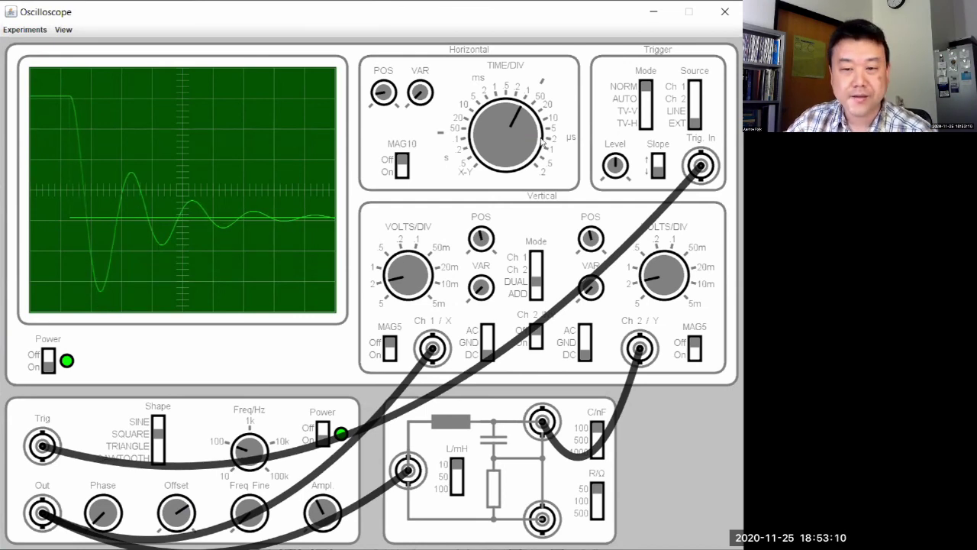
Step: Set the time base to 1 ms/div to show the ringing at both edges of the square wave
mouse_move(543, 112)
mouse_down()
mouse_move(508, 122)
mouse_move(513, 135)
mouse_up()
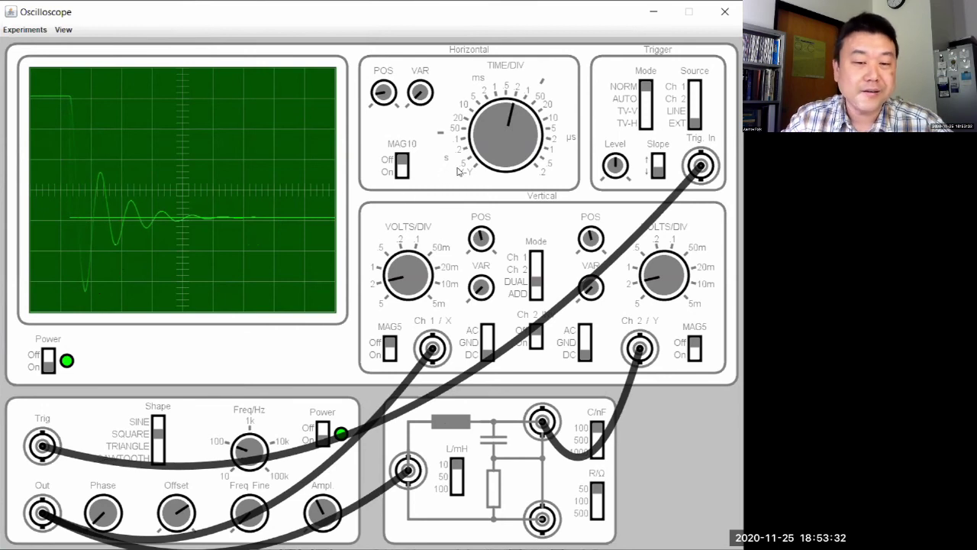
click(502, 137)
click(496, 139)
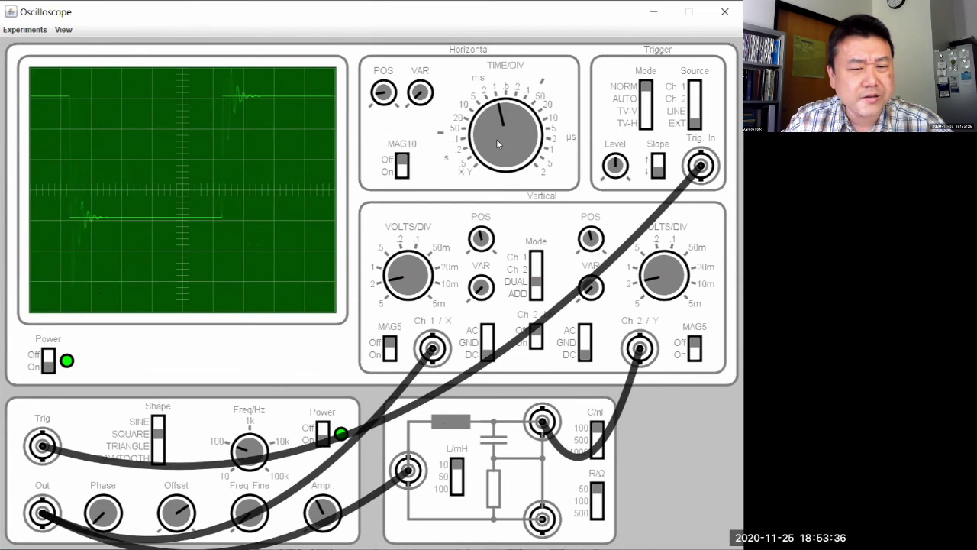